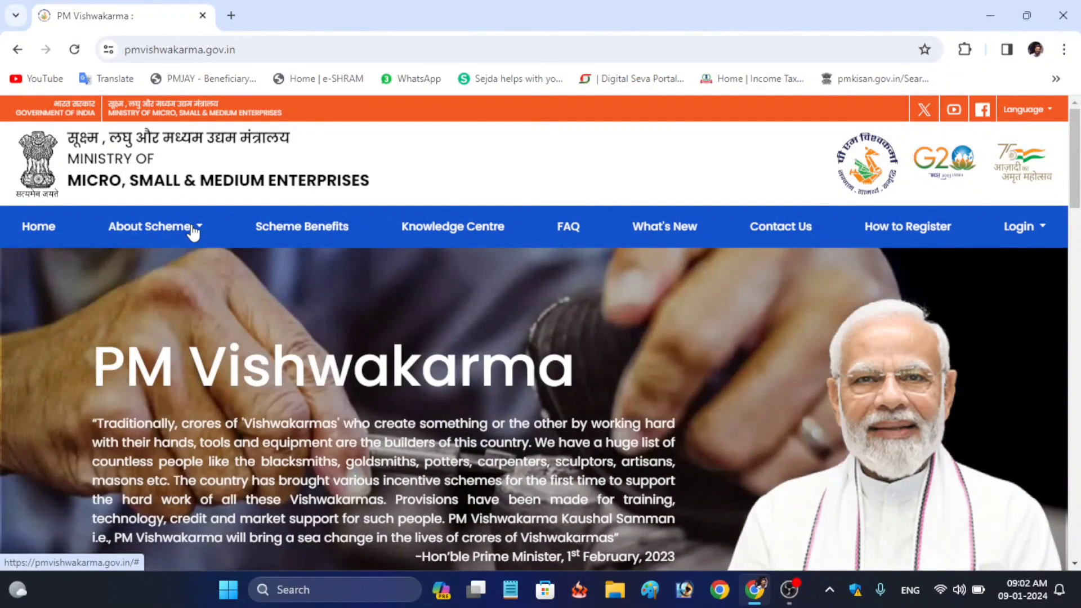
Review the scheme's eligibility criteria, eligible trades and benefits information pages
left_click(194, 230)
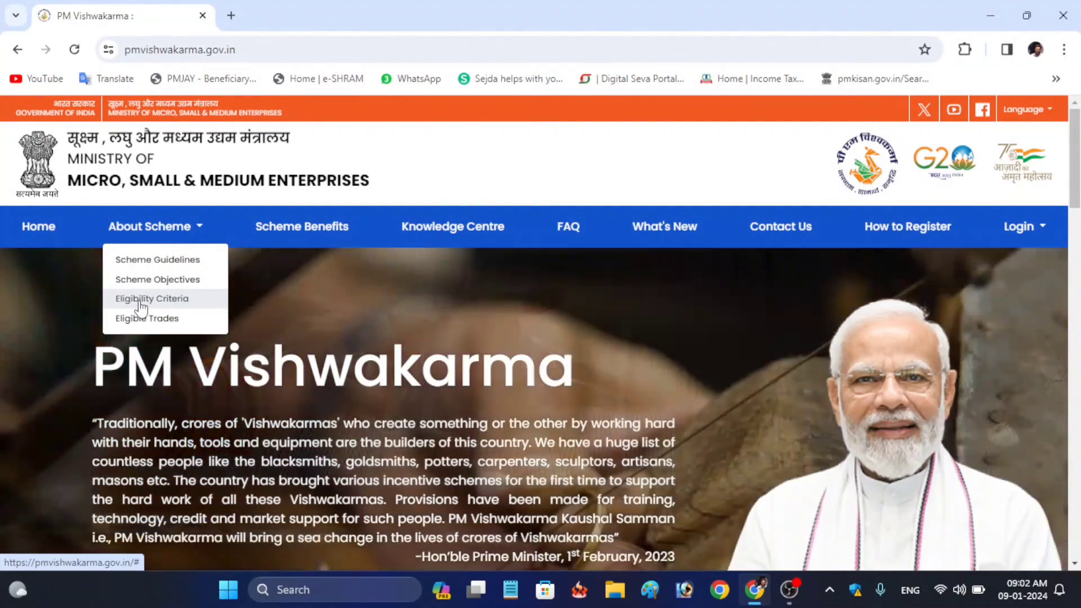
left_click(141, 299)
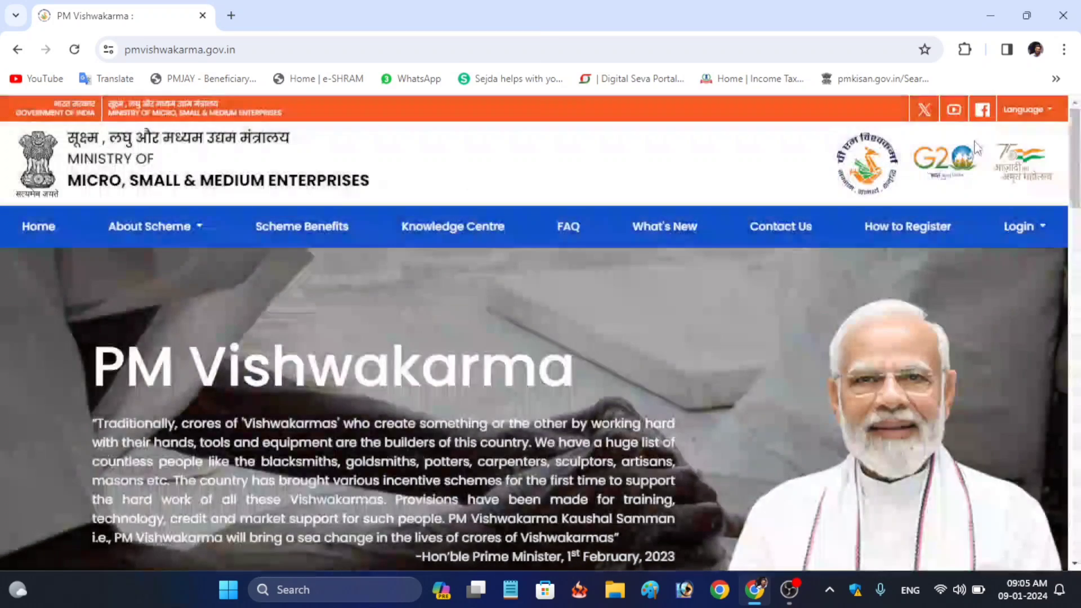
left_click(149, 226)
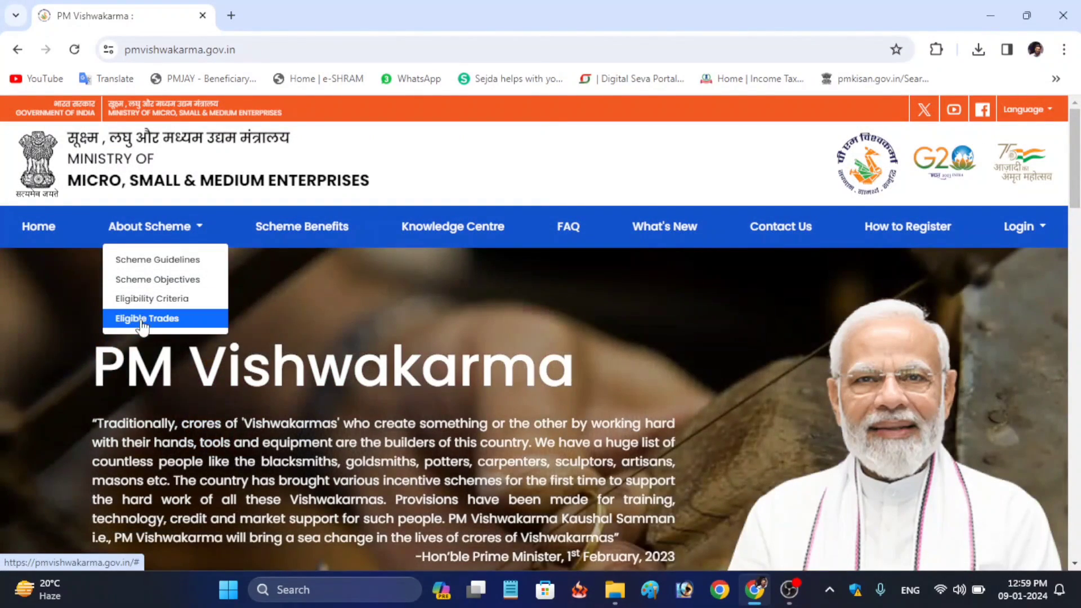
left_click(142, 320)
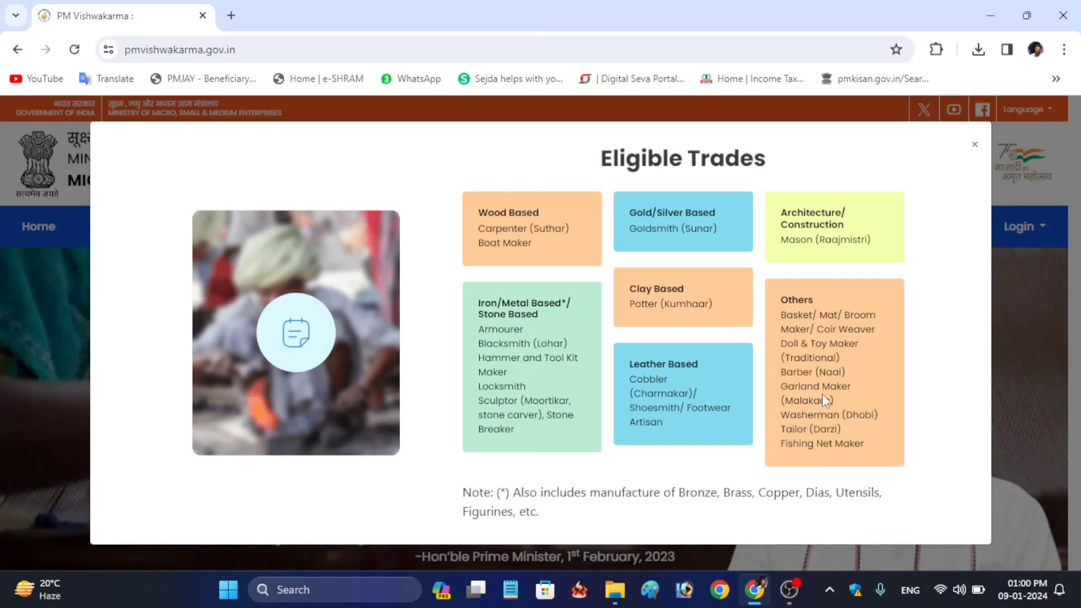
left_click(977, 147)
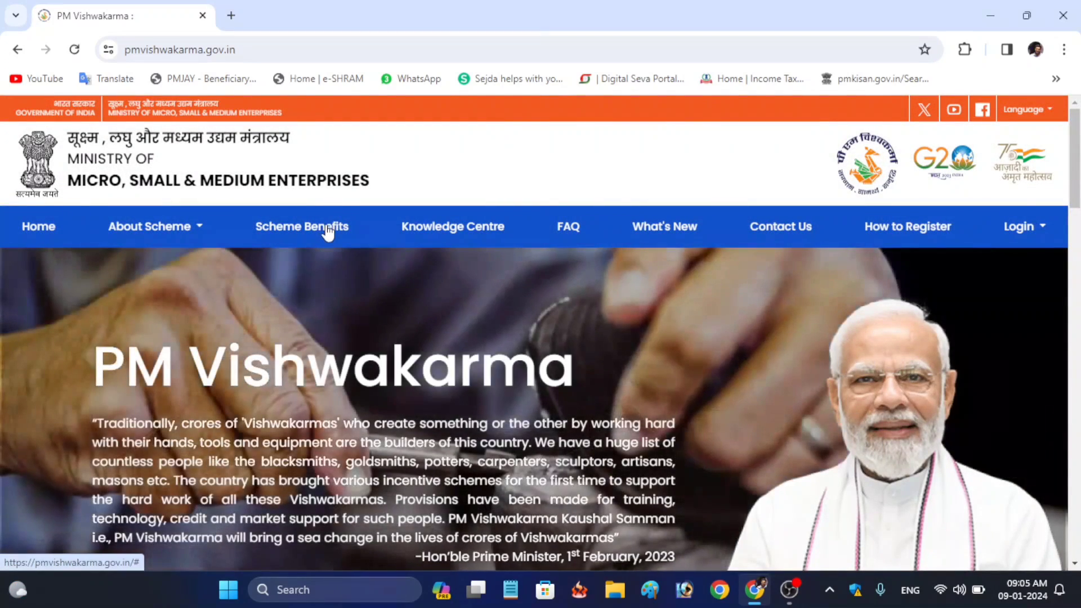
left_click(327, 228)
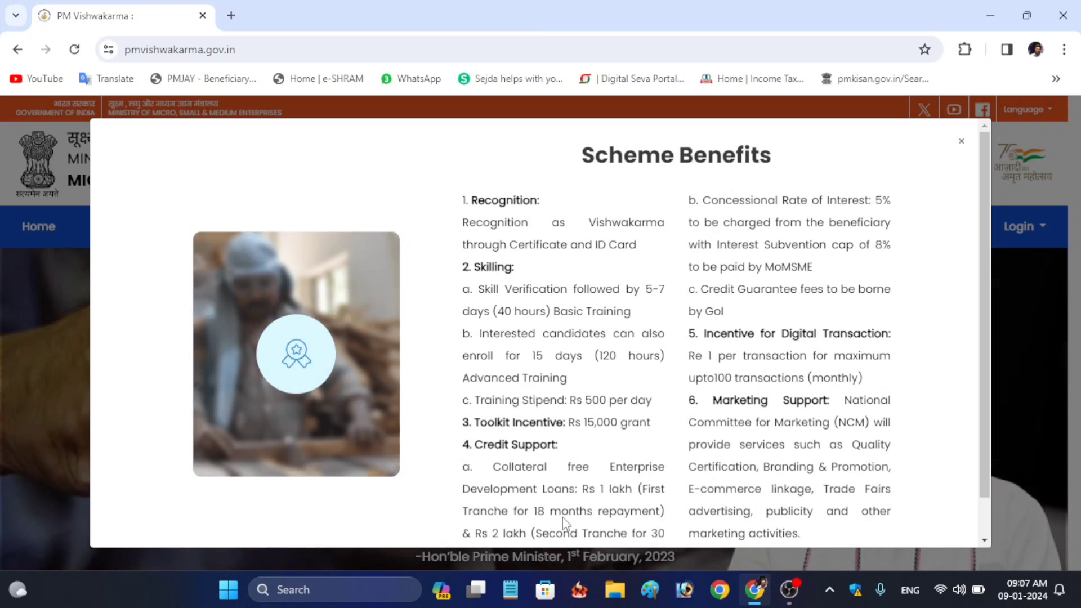
scroll(494, 501, "down", 1)
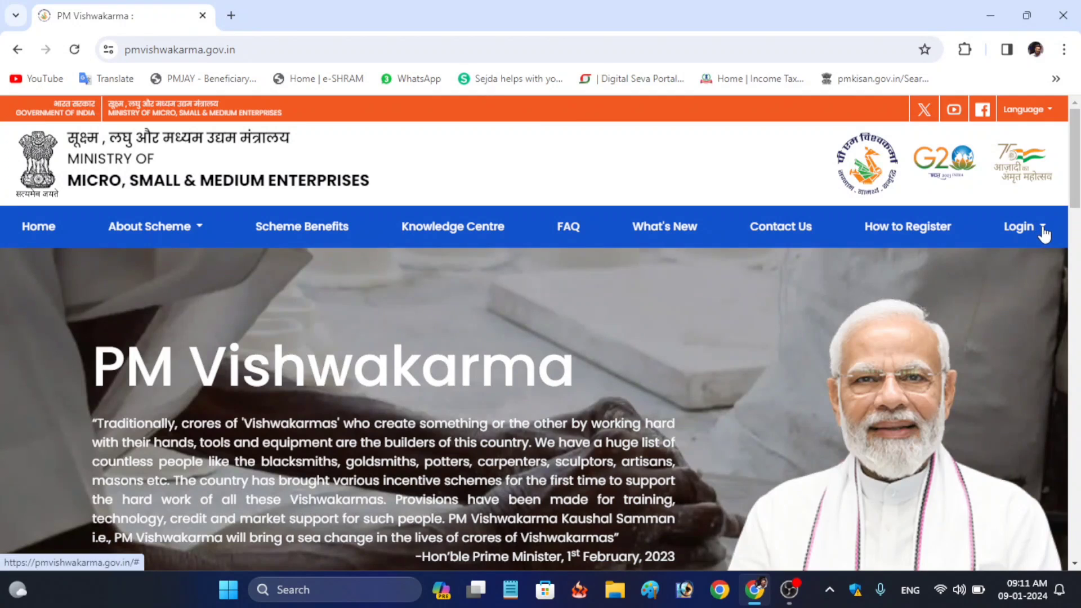
Go to CSC - Register Artisans through the Login menu's CSC options
left_click(1043, 231)
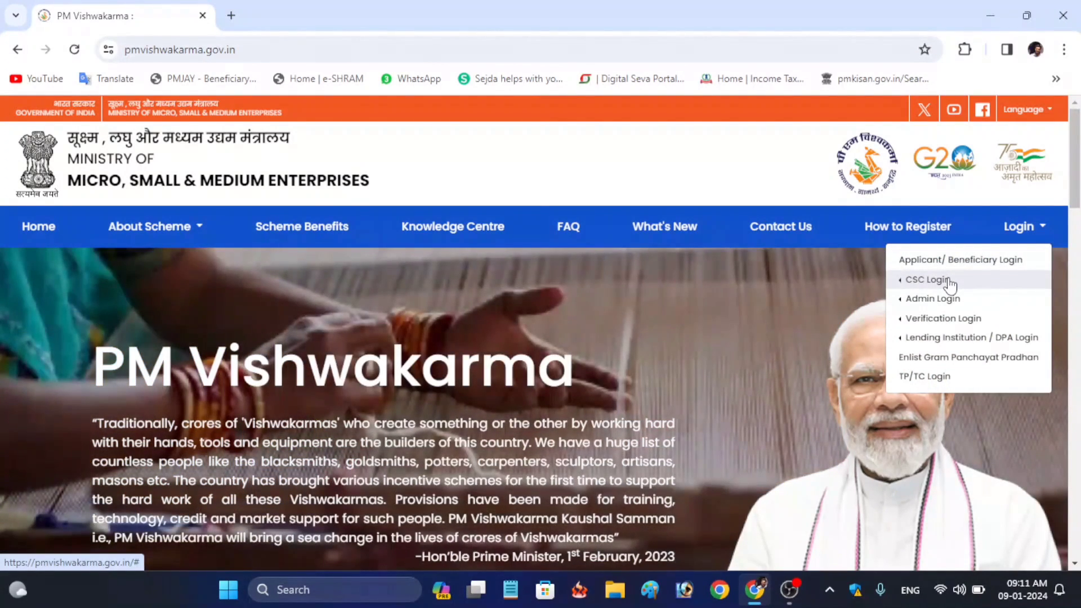
left_click(950, 282)
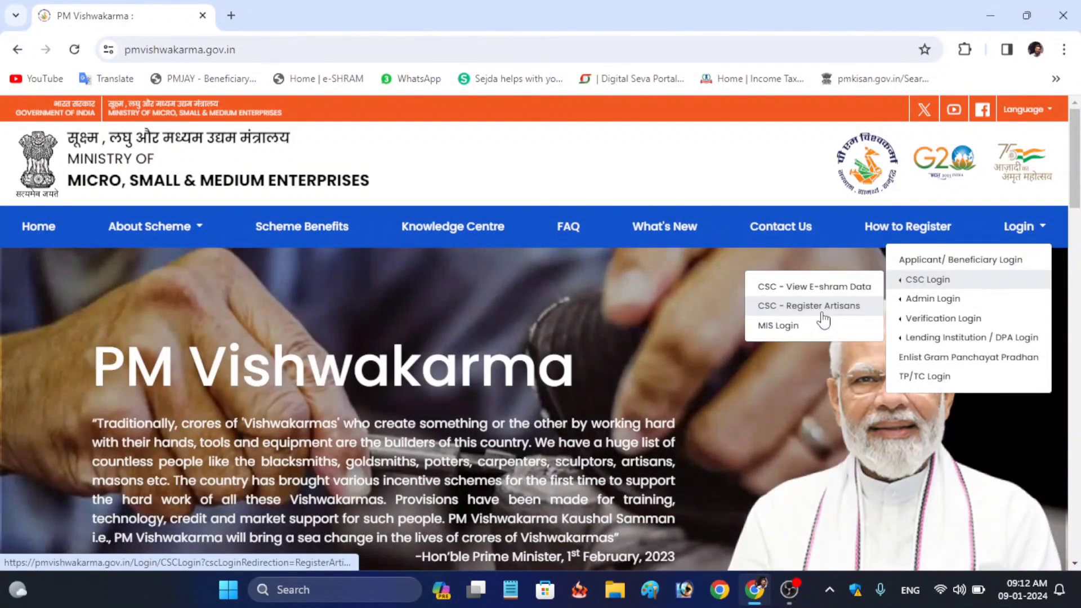
left_click(823, 308)
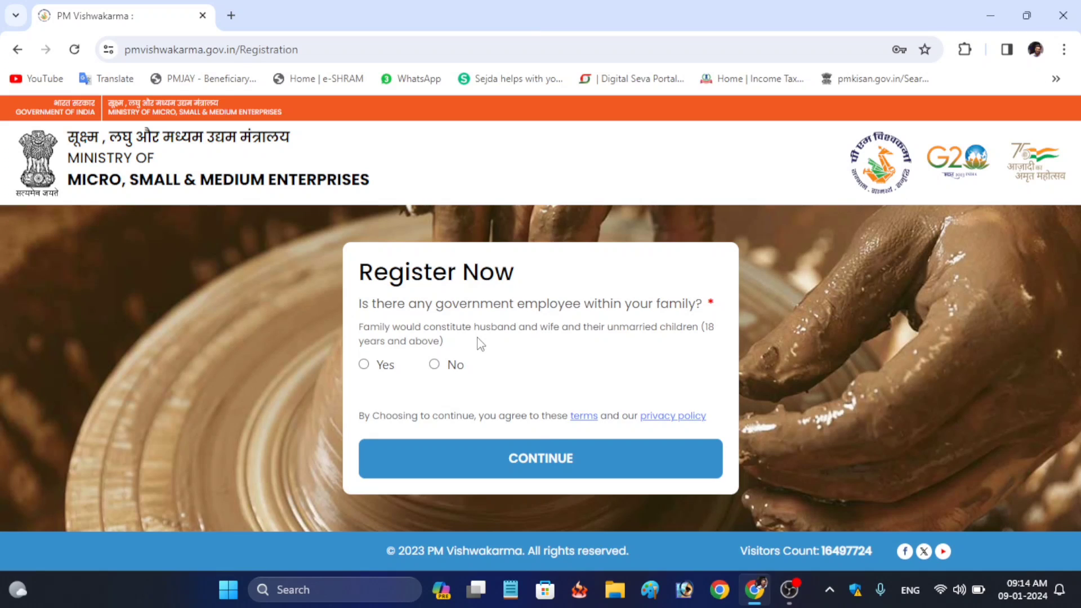
Answer No to the government-employee and previous-loan questions, then continue to Aadhaar verification
left_click(435, 365)
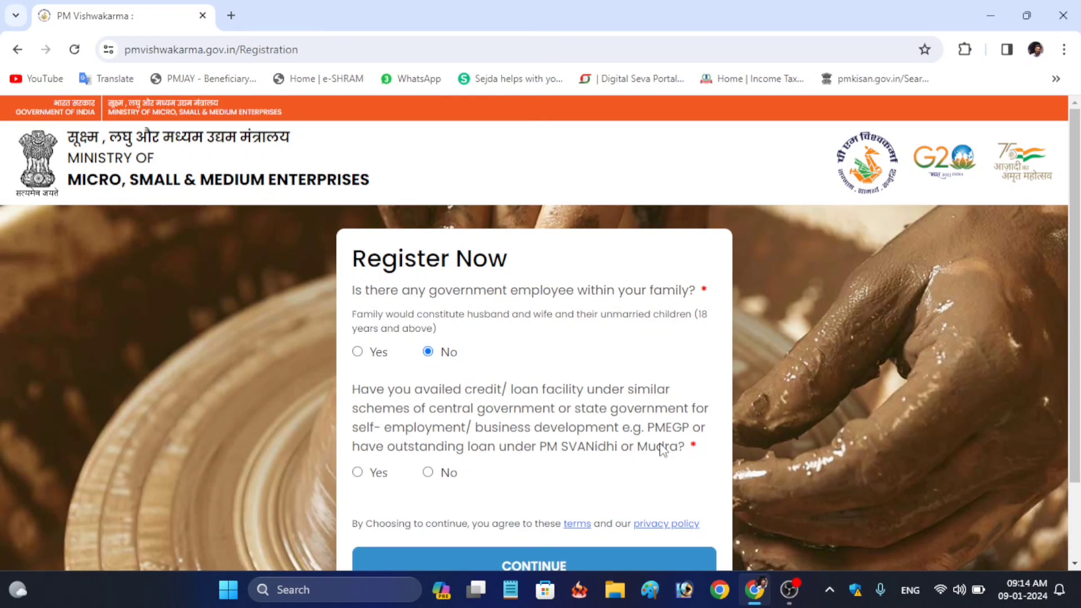
left_click(428, 473)
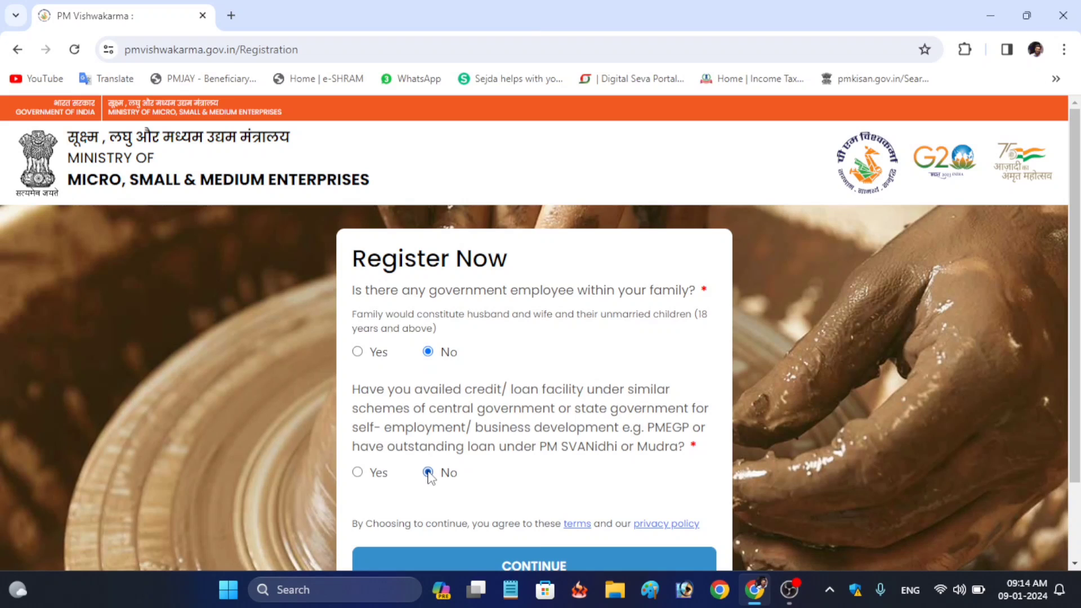
left_click(511, 565)
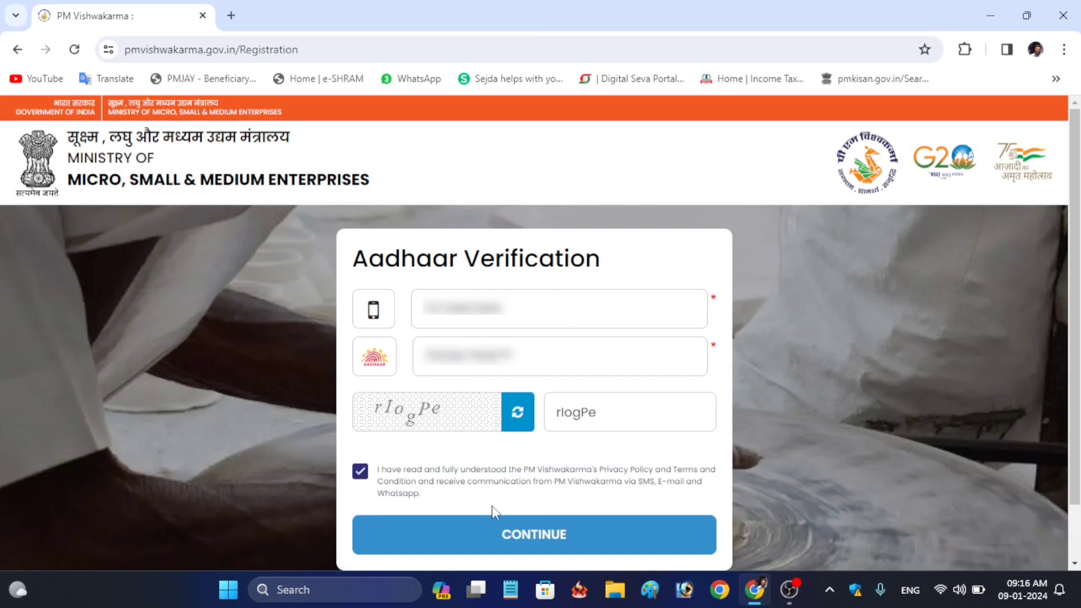
Send the OTP to the Aadhaar-linked mobile, enter the six-digit code and verify it
left_click(517, 540)
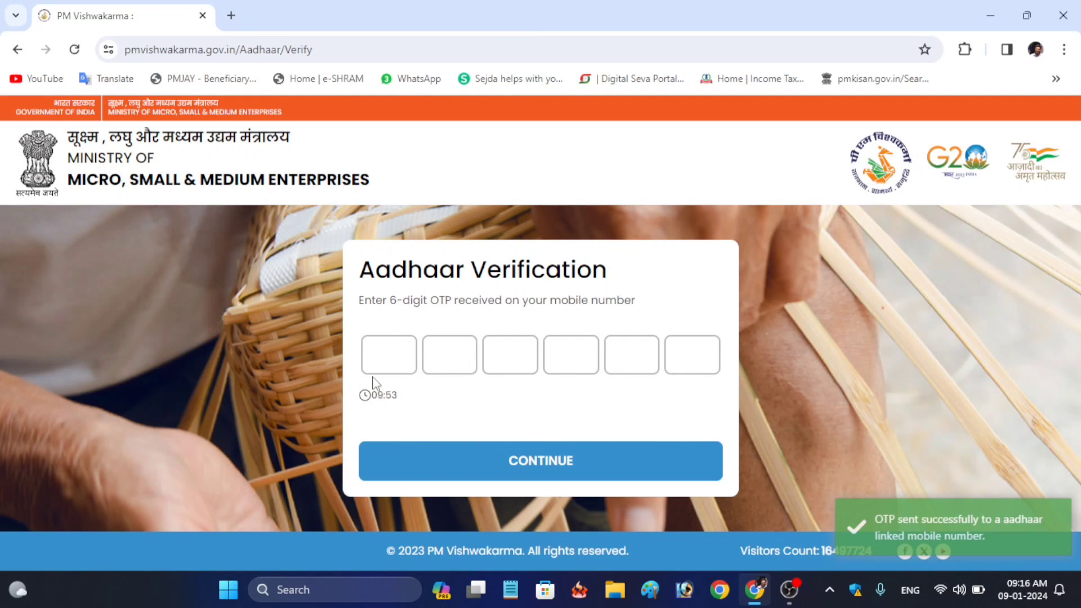
left_click(389, 357)
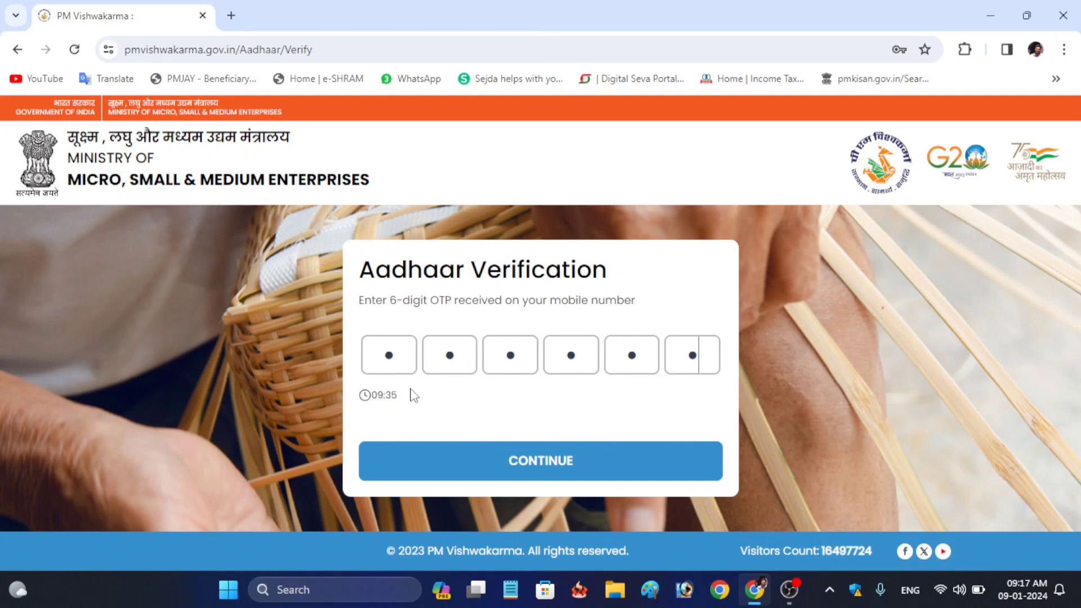
left_click(487, 462)
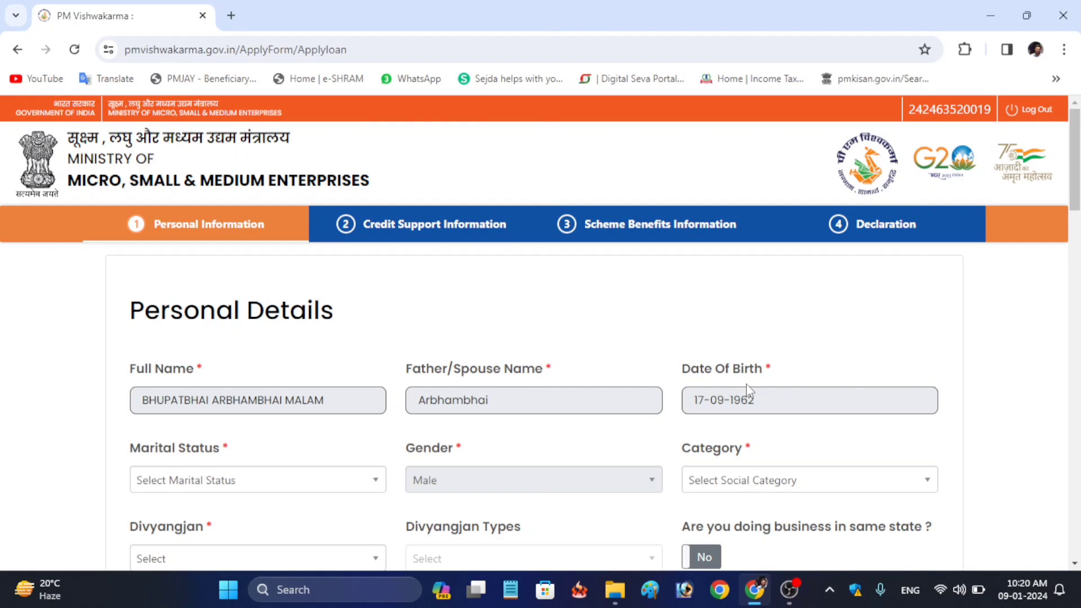
Set marital status to Married, social category to OBC, and Divyangjan to No
scroll(362, 389, "down", 2)
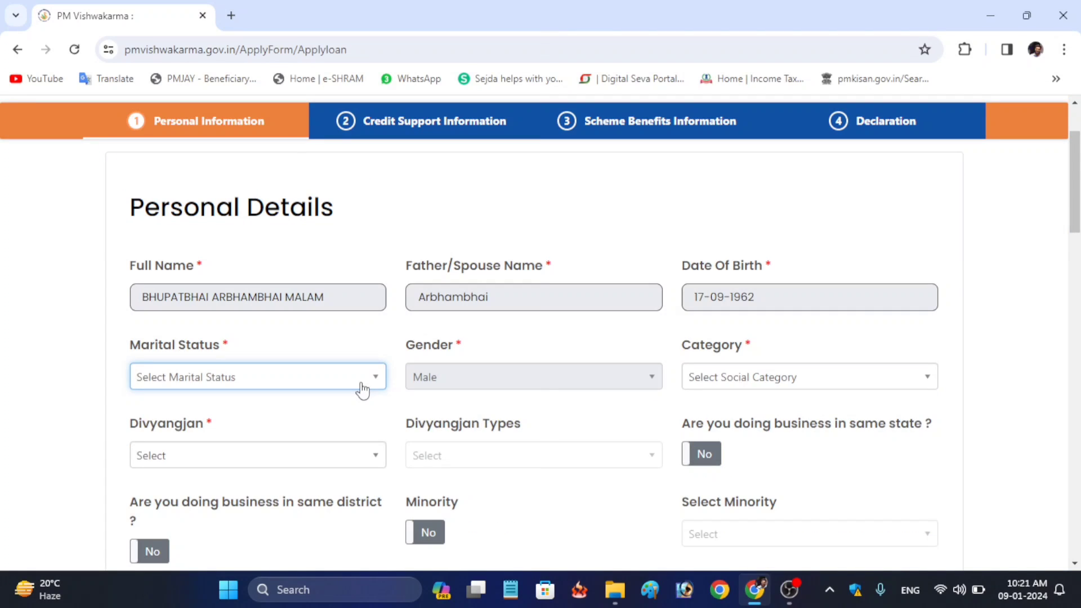
left_click(362, 390)
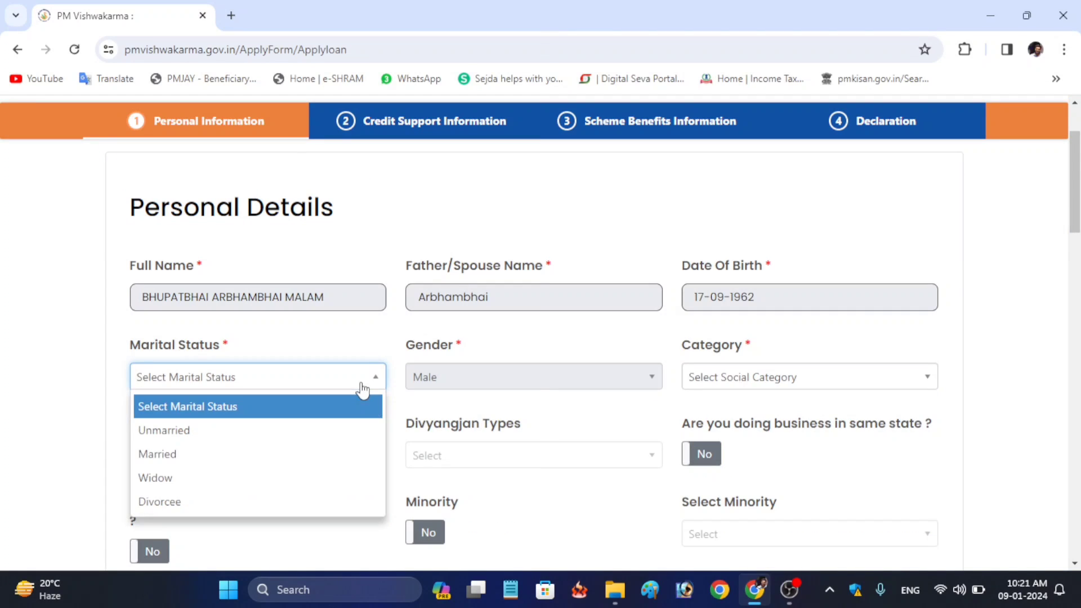
left_click(292, 453)
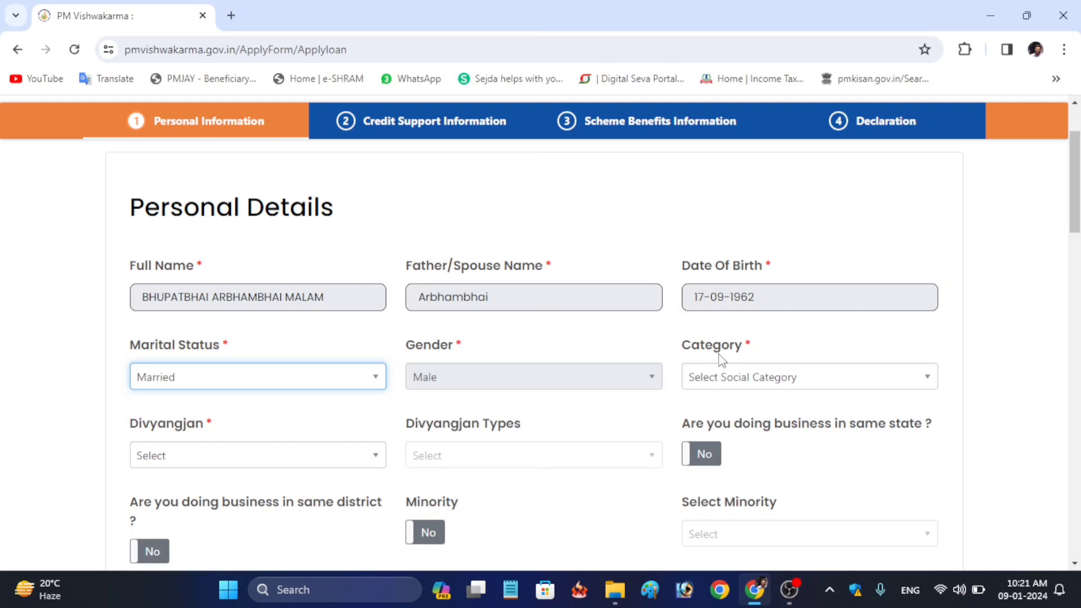
left_click(809, 380)
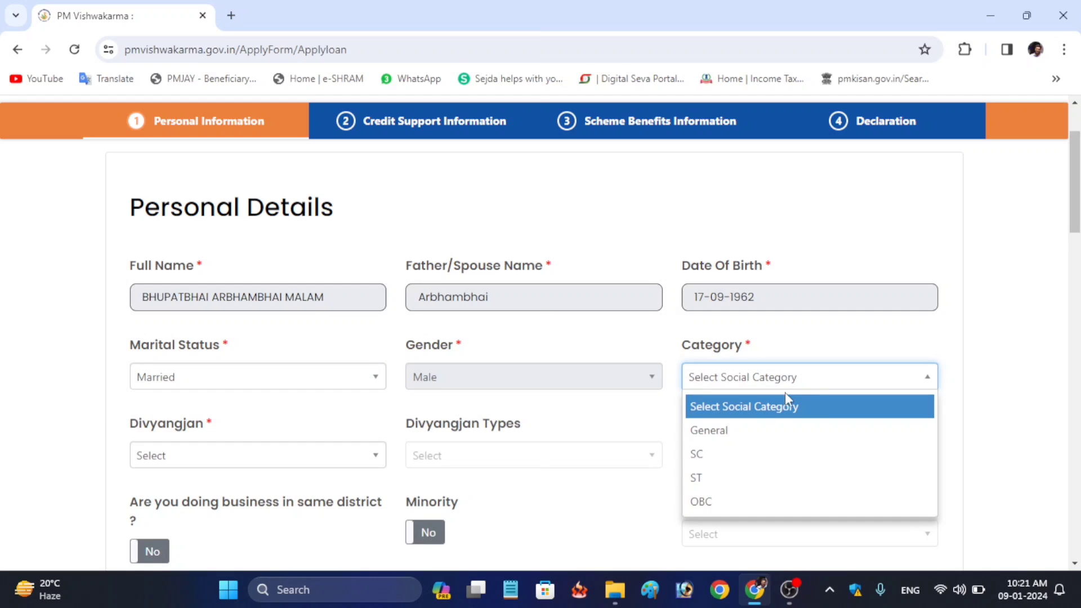
left_click(727, 506)
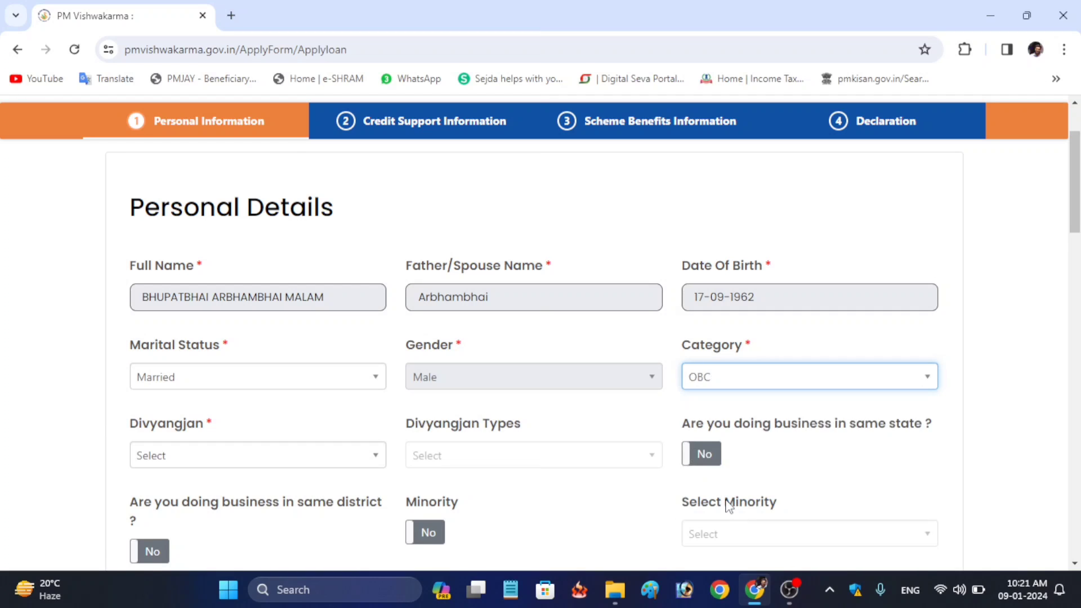
left_click(349, 467)
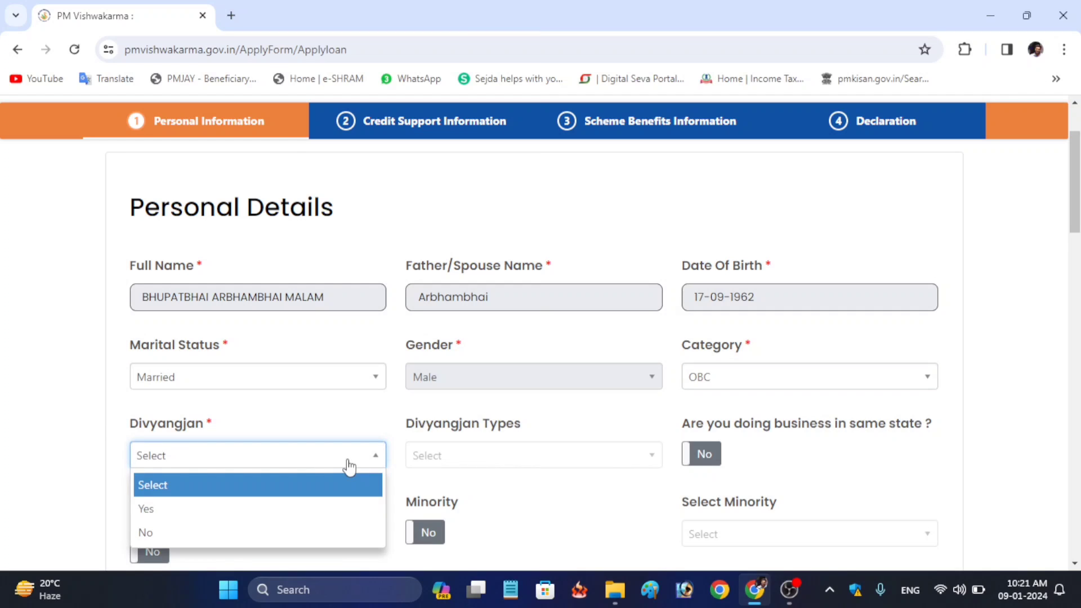
left_click(317, 533)
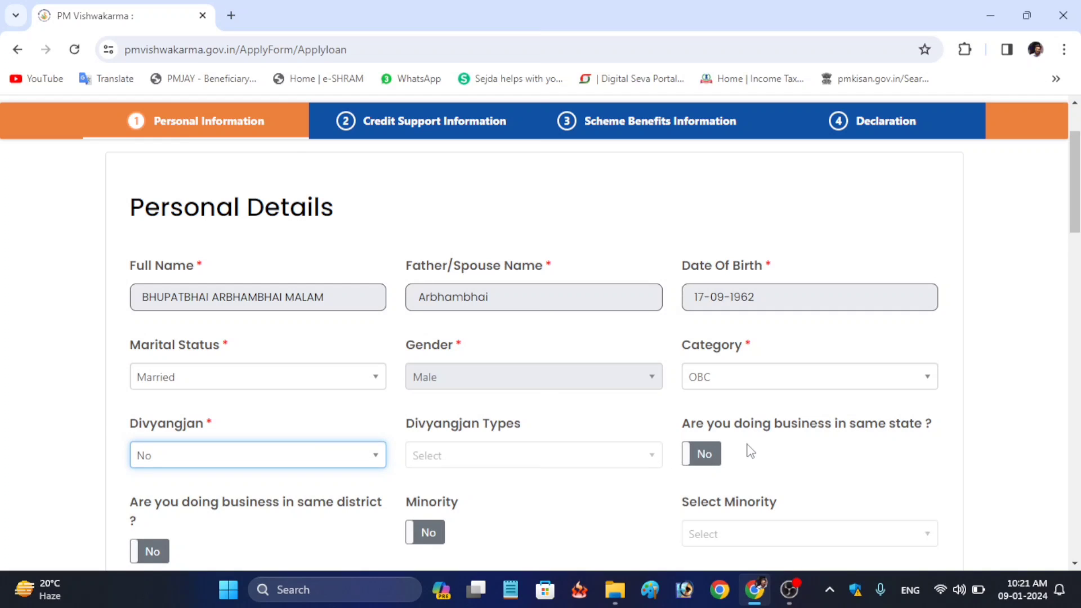
Answer Yes to doing business in the same state and the same district
scroll(748, 448, "down", 2)
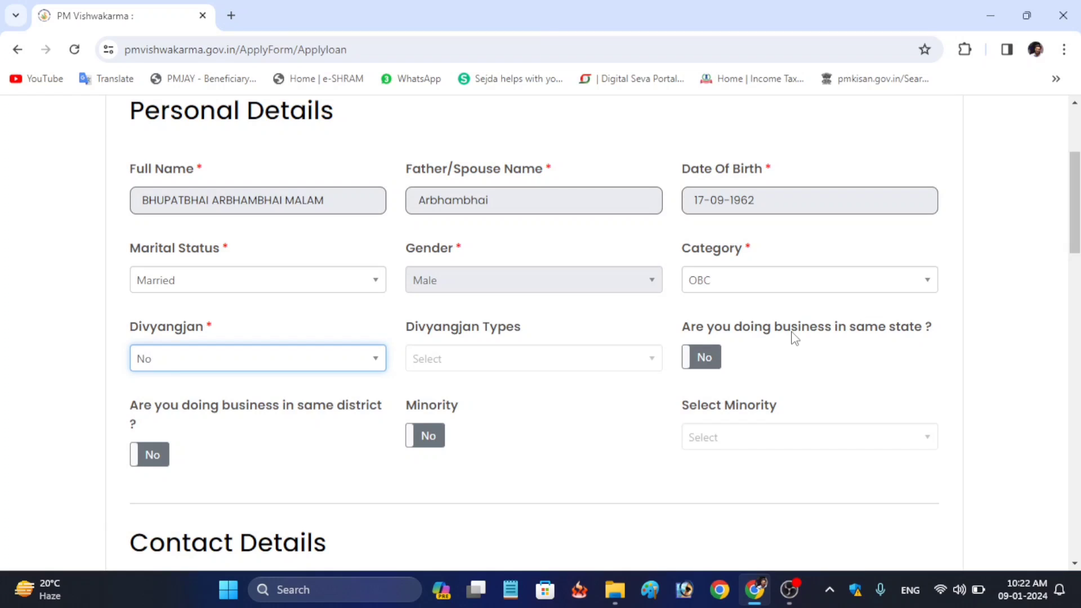
left_click(718, 357)
left_click(700, 360)
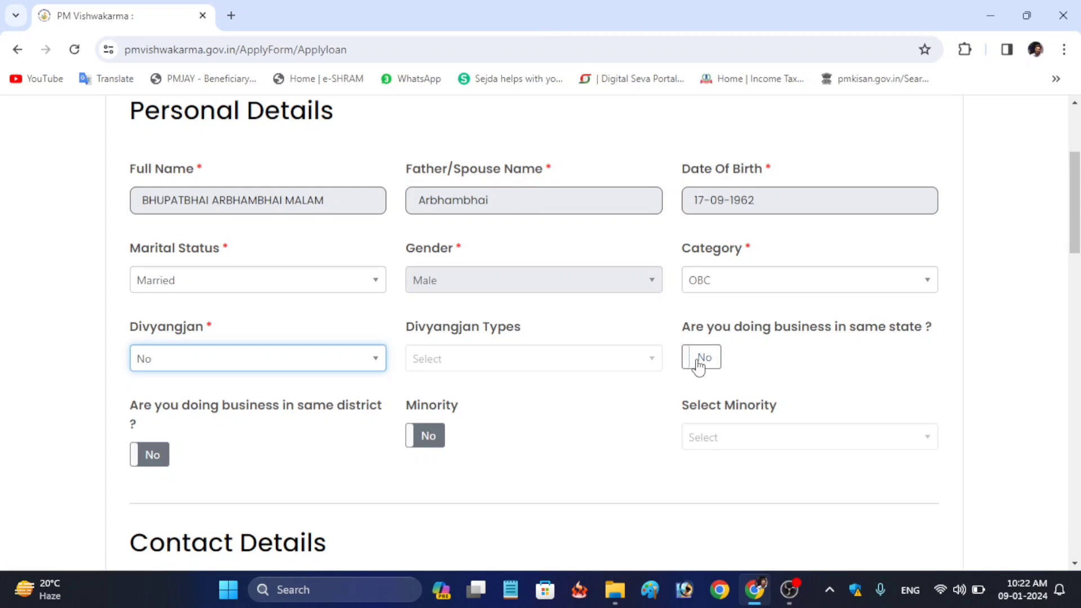
left_click(699, 363)
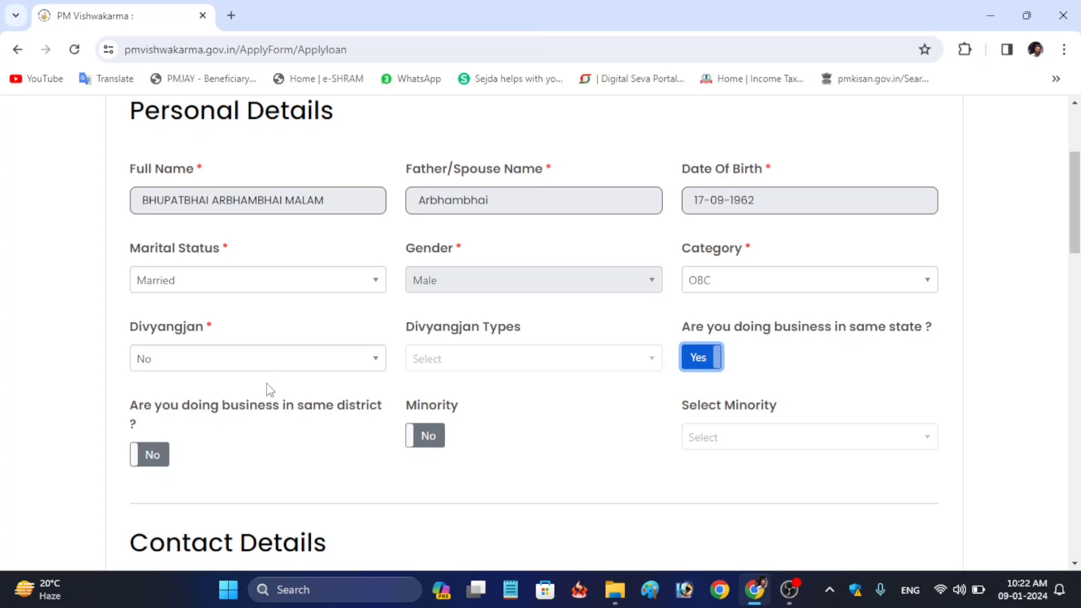
left_click(159, 456)
left_click(157, 458)
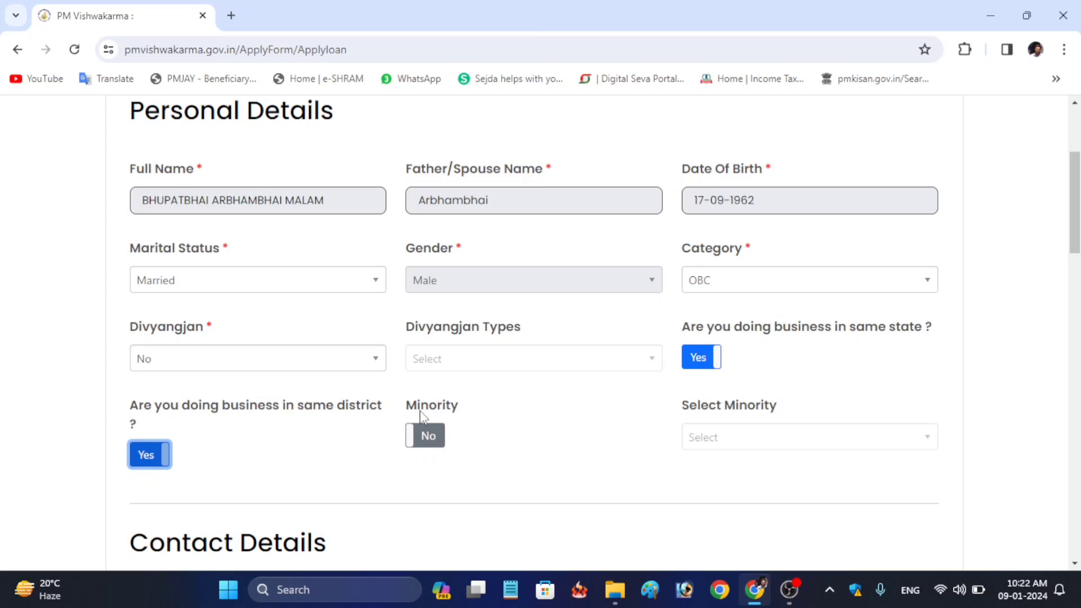
Briefly try Minority Yes and its community list, then leave Minority at No
left_click(427, 439)
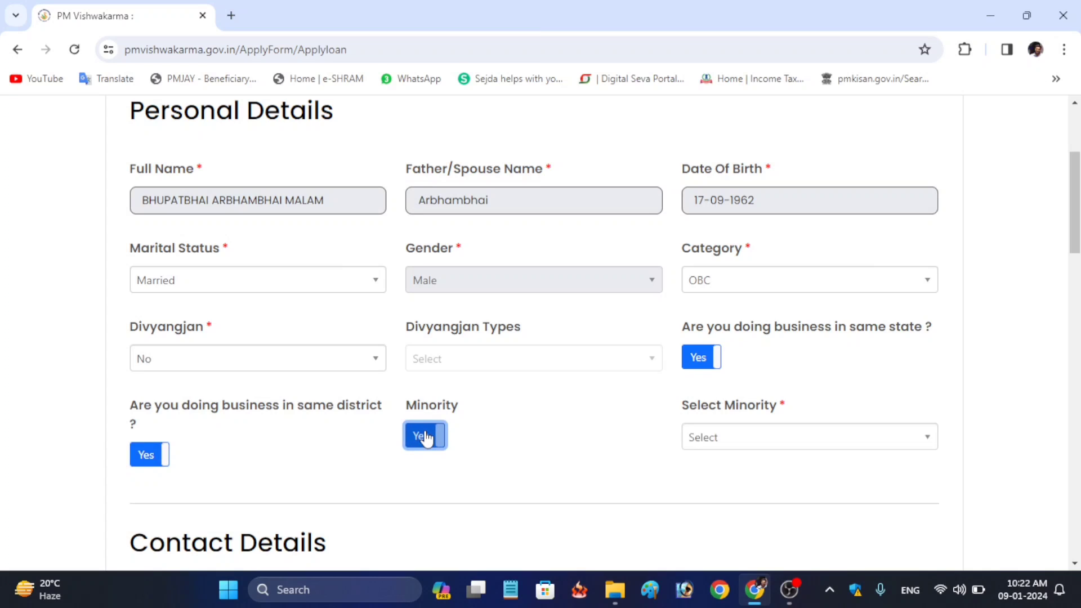
left_click(777, 442)
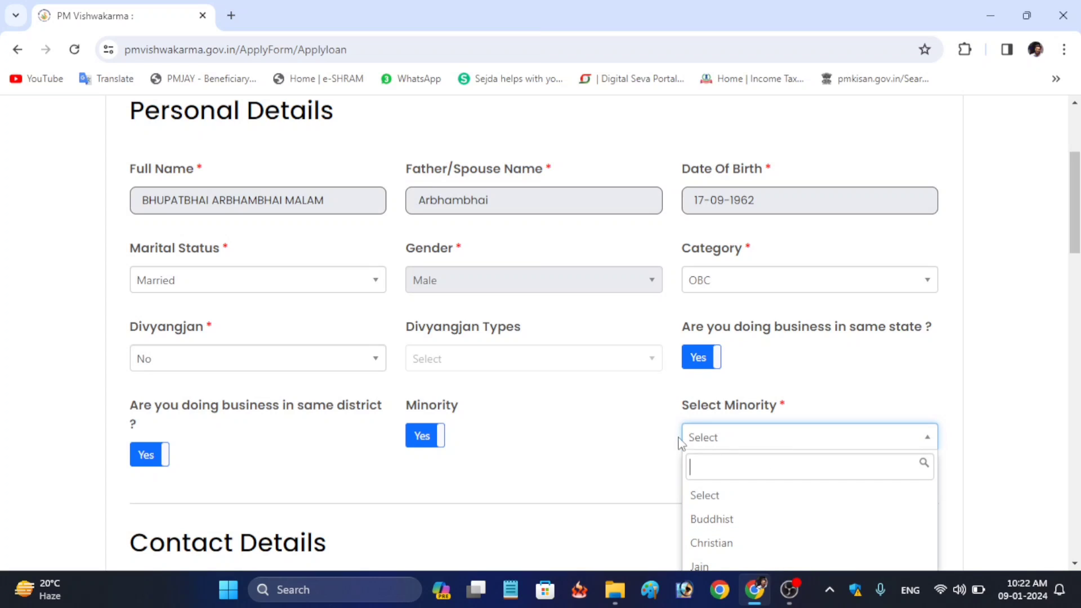
left_click(626, 425)
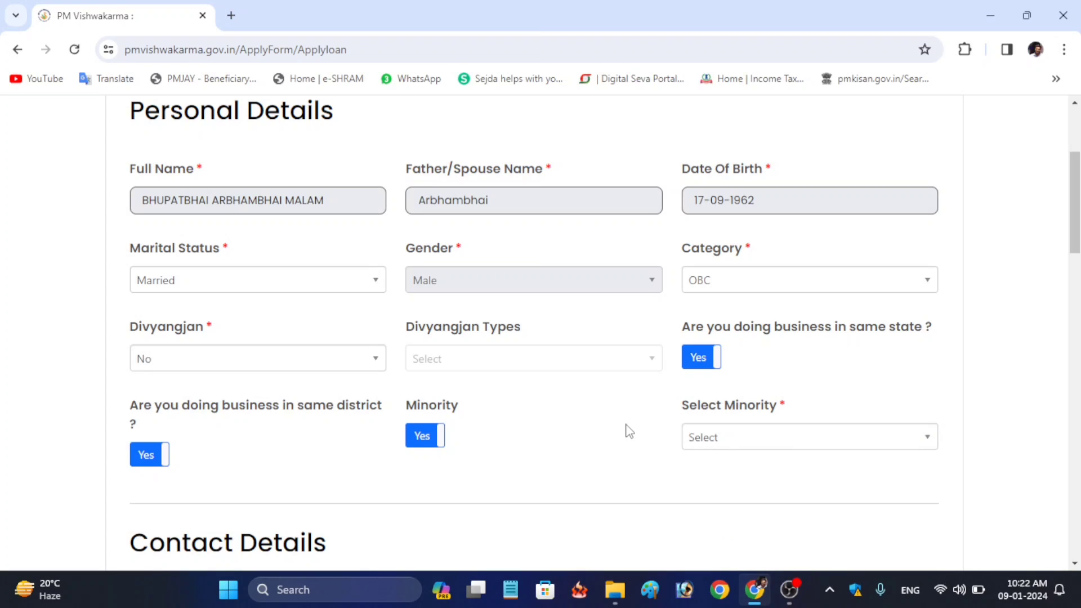
left_click(415, 439)
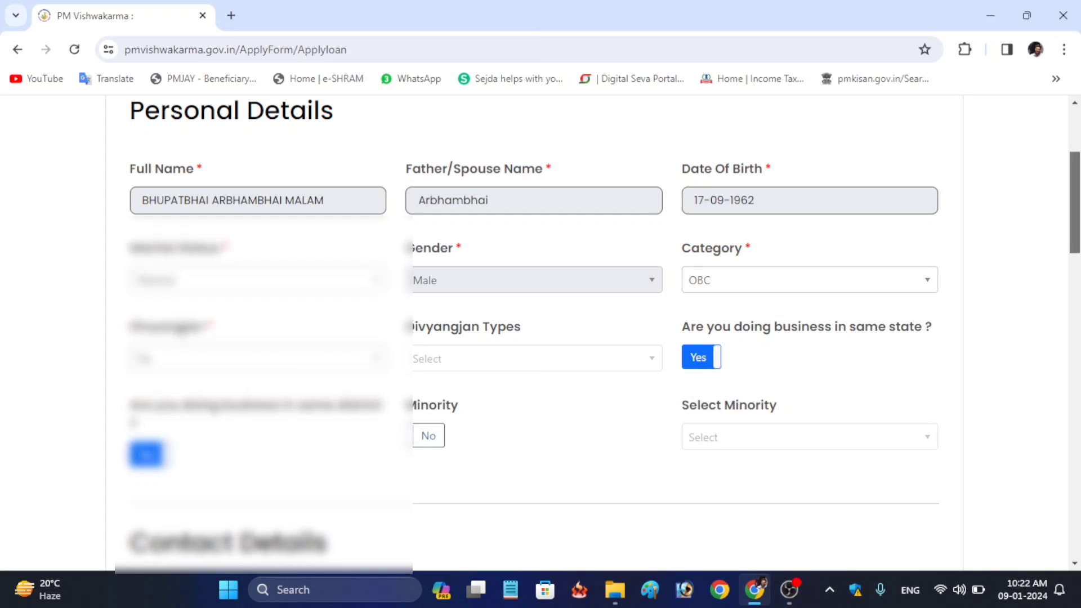
Paste the applicant's PAN card number and scroll past the Family Member Details table
scroll(1052, 253, "down", 7)
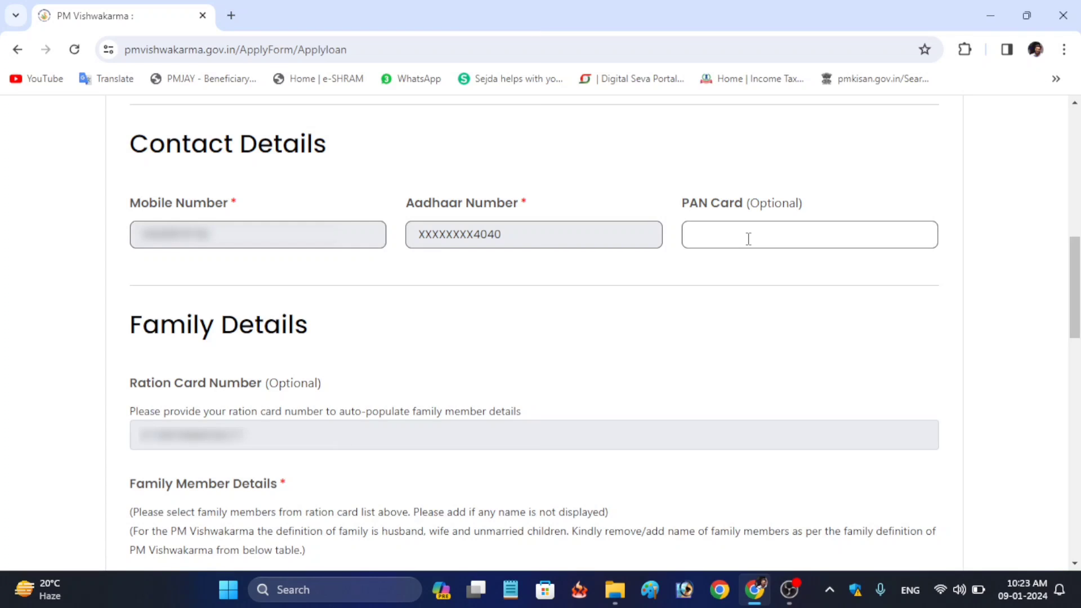
left_click(748, 239)
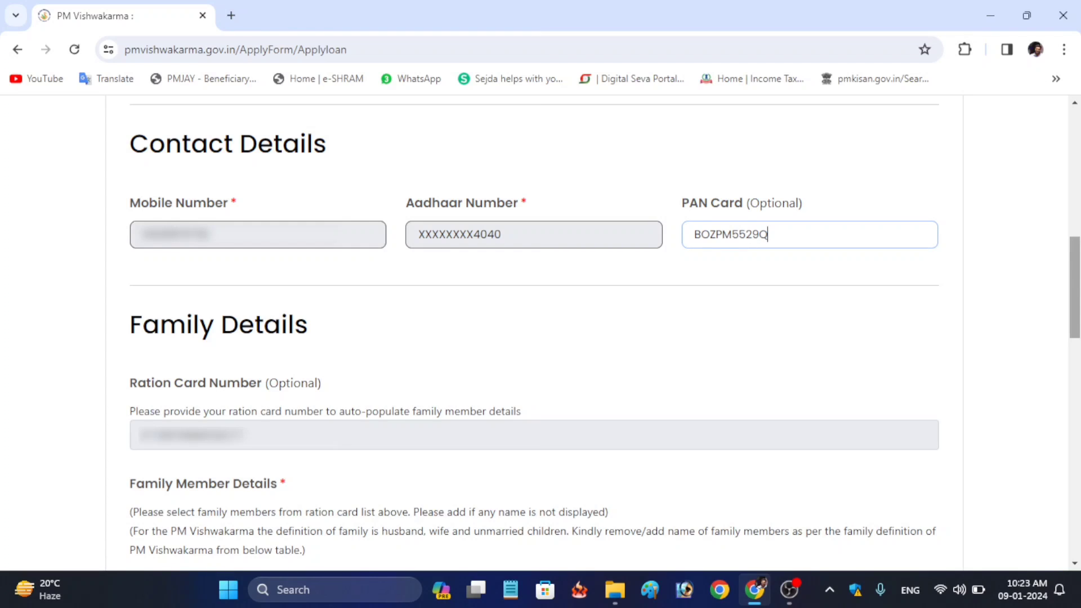
scroll(258, 172, "down", 4)
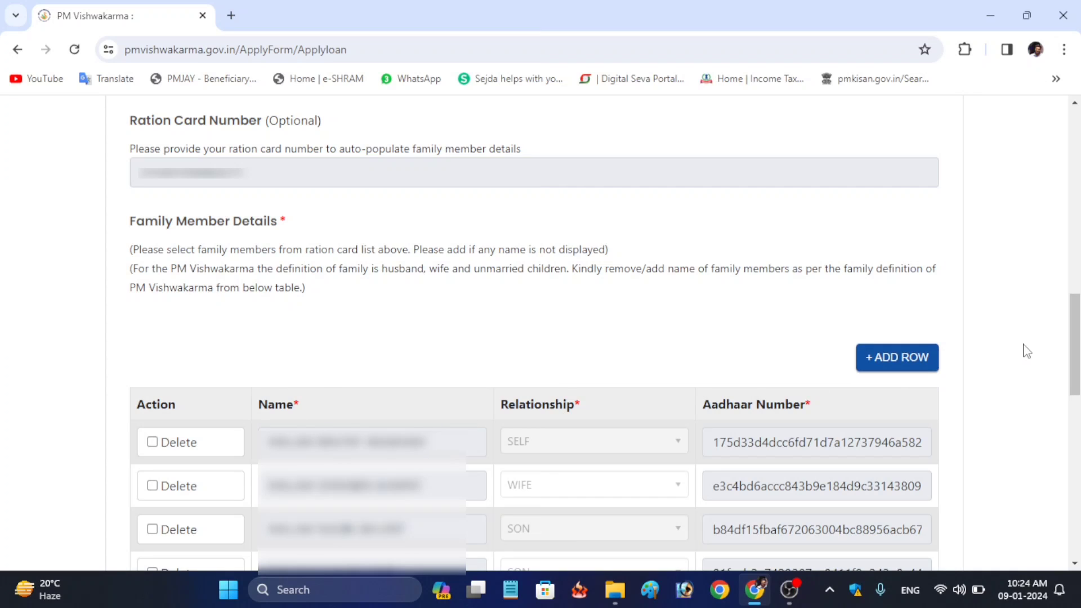
left_click_drag(1077, 329, 1077, 360)
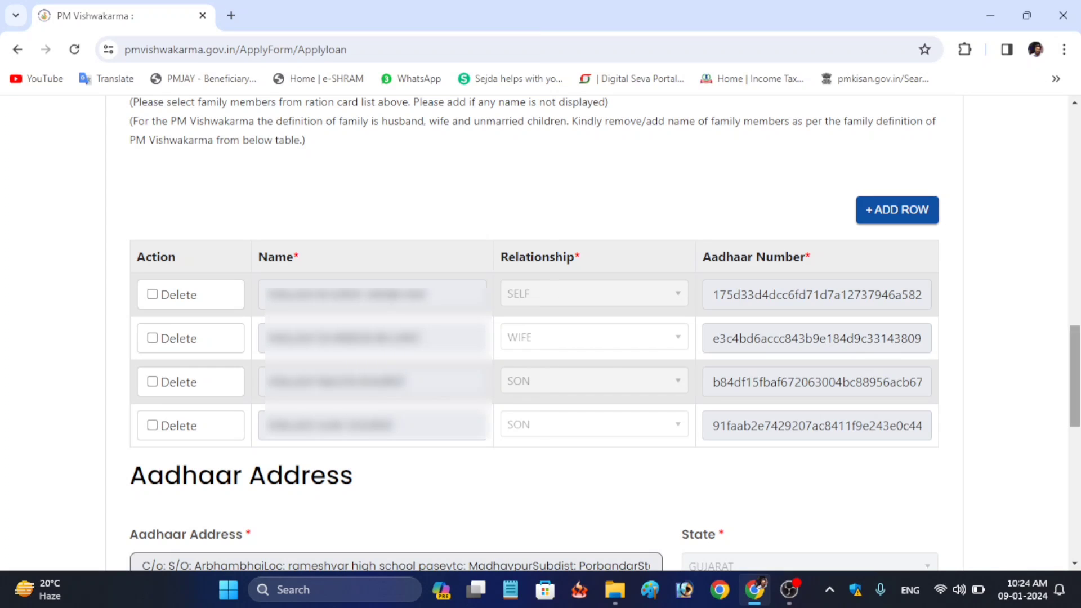
Keep the current address same as the Aadhaar address and answer Yes to Gram Panchayat
scroll(281, 200, "down", 6)
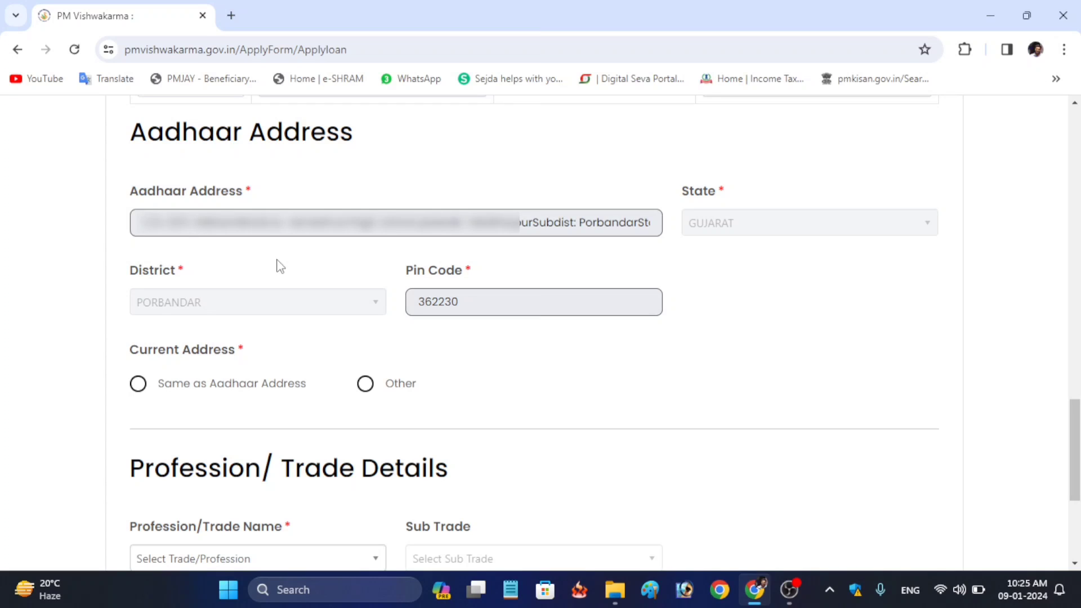
left_click(138, 385)
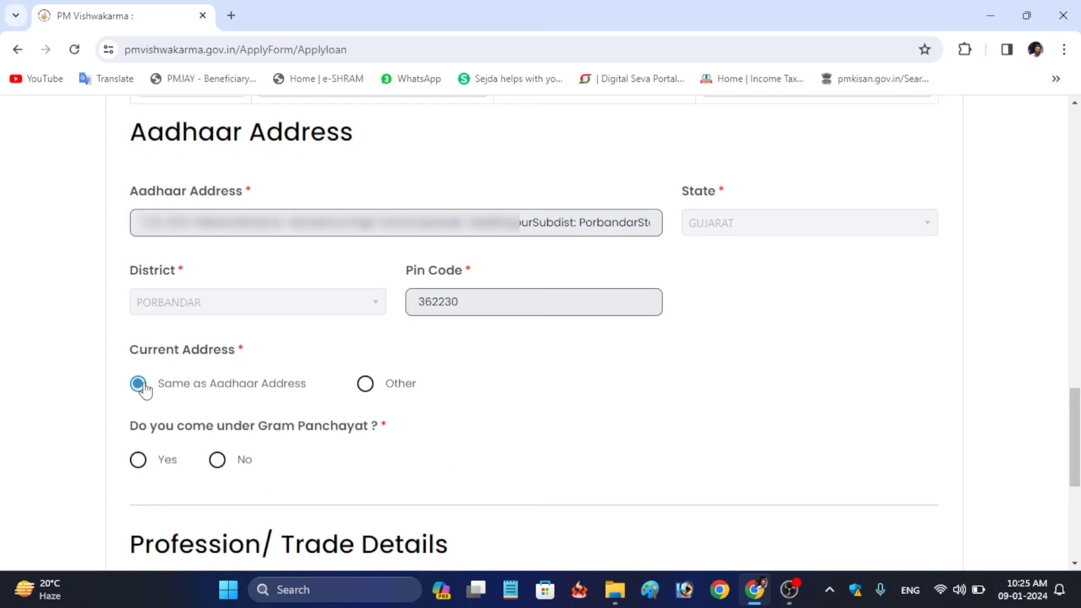
scroll(151, 391, "down", 2)
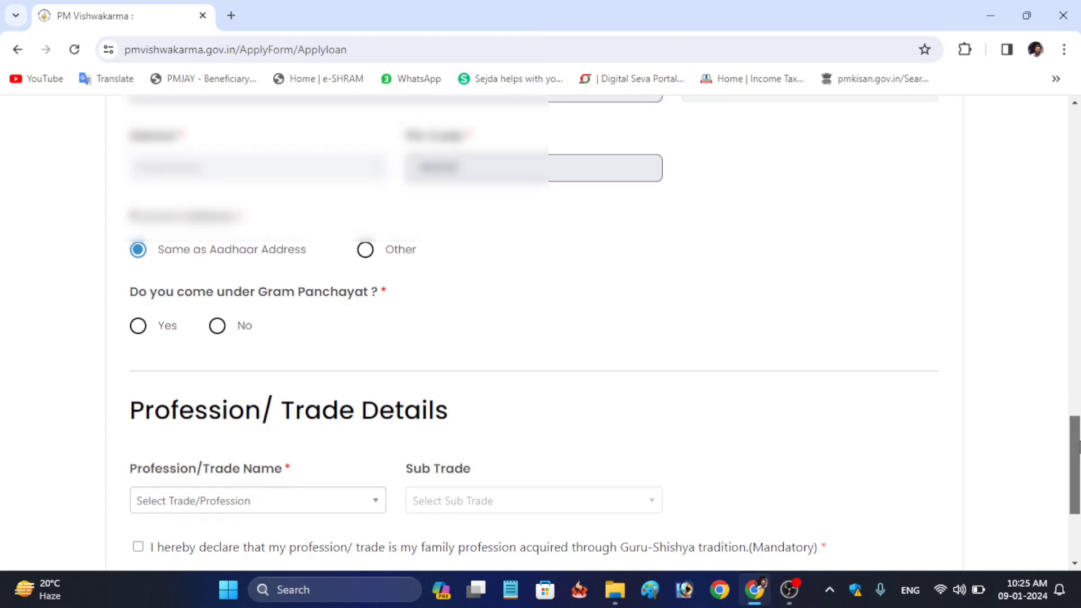
left_click(365, 250)
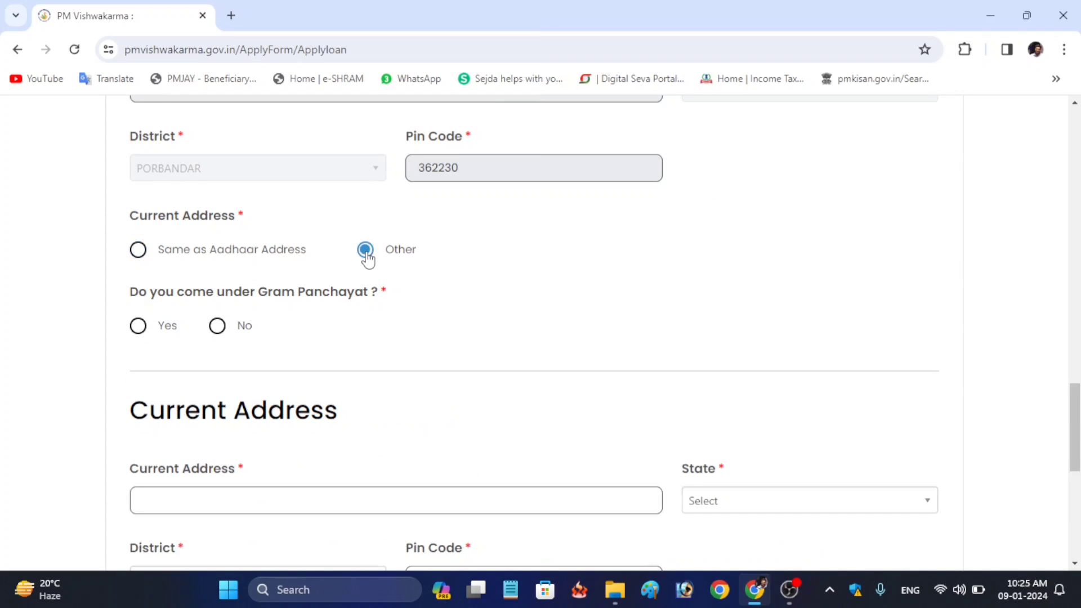
left_click(138, 250)
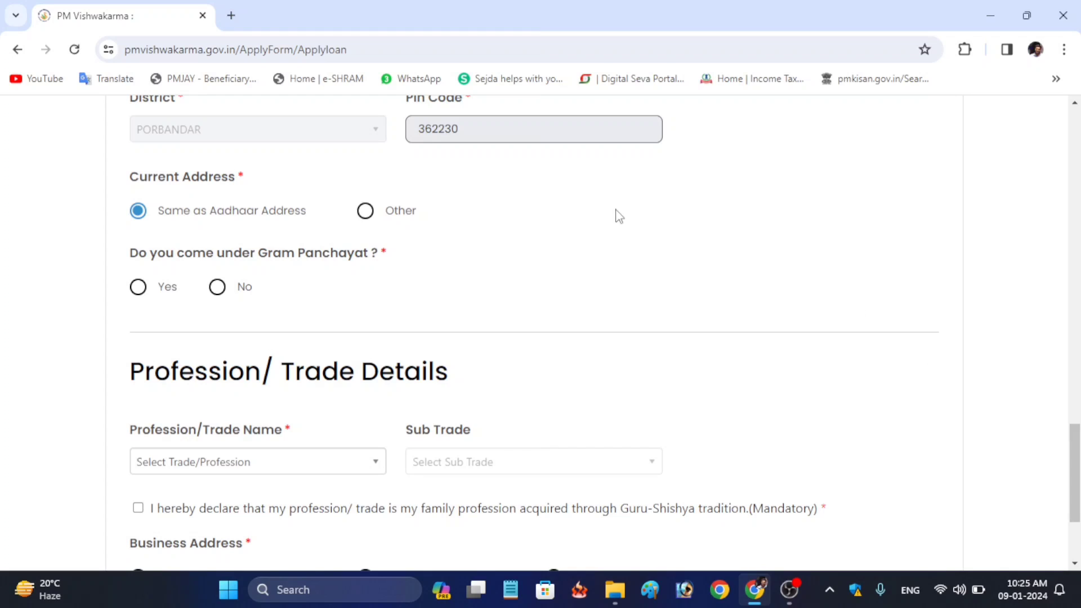
left_click(139, 288)
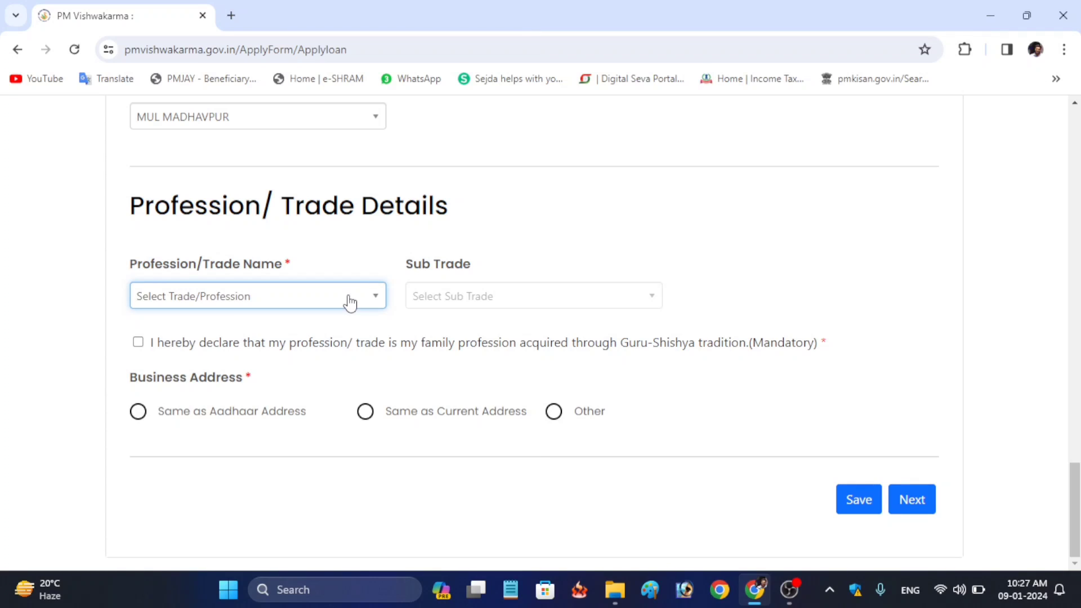
Choose Blacksmith (Lohar), accept the Guru-Shishya declaration, use the Aadhaar business address, and click Next
left_click(350, 302)
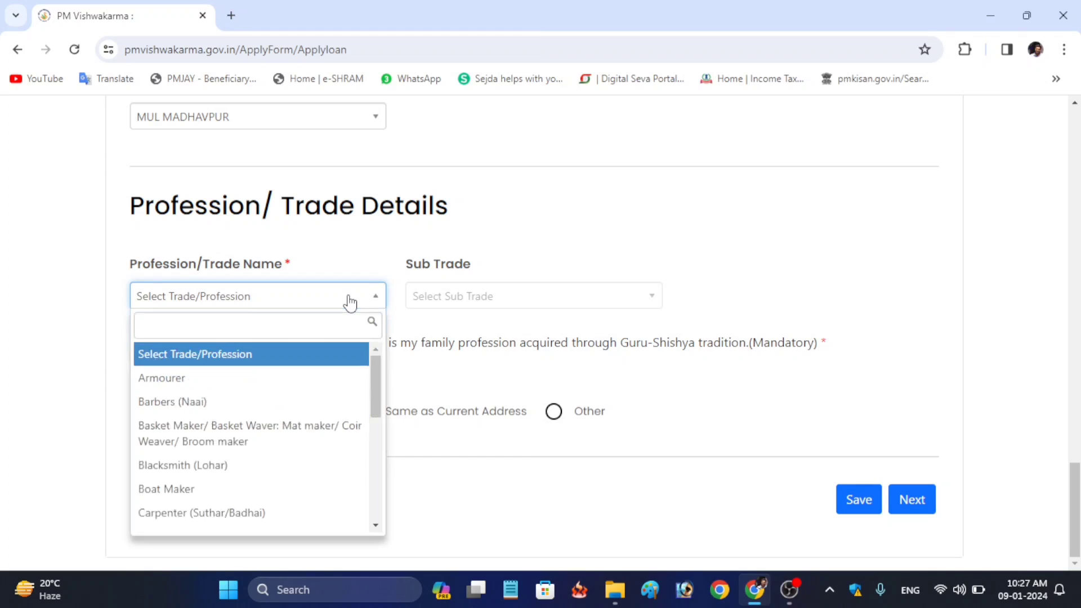
mouse_move(370, 374)
left_mouse_down()
mouse_move(391, 487)
mouse_move(371, 393)
left_mouse_up()
left_click(222, 390)
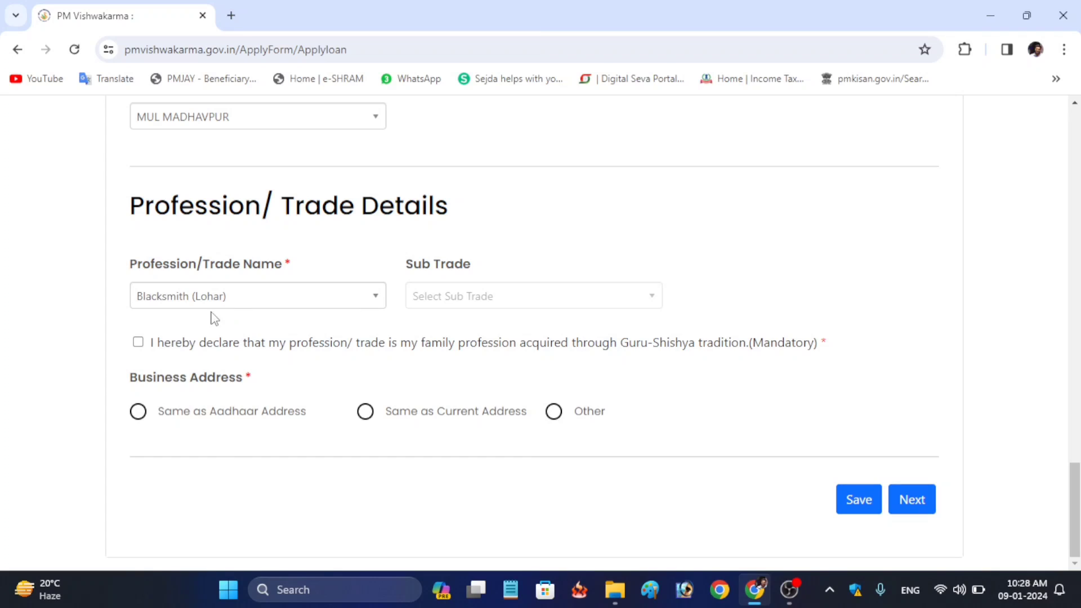
left_click(138, 344)
left_click(139, 416)
left_click(910, 501)
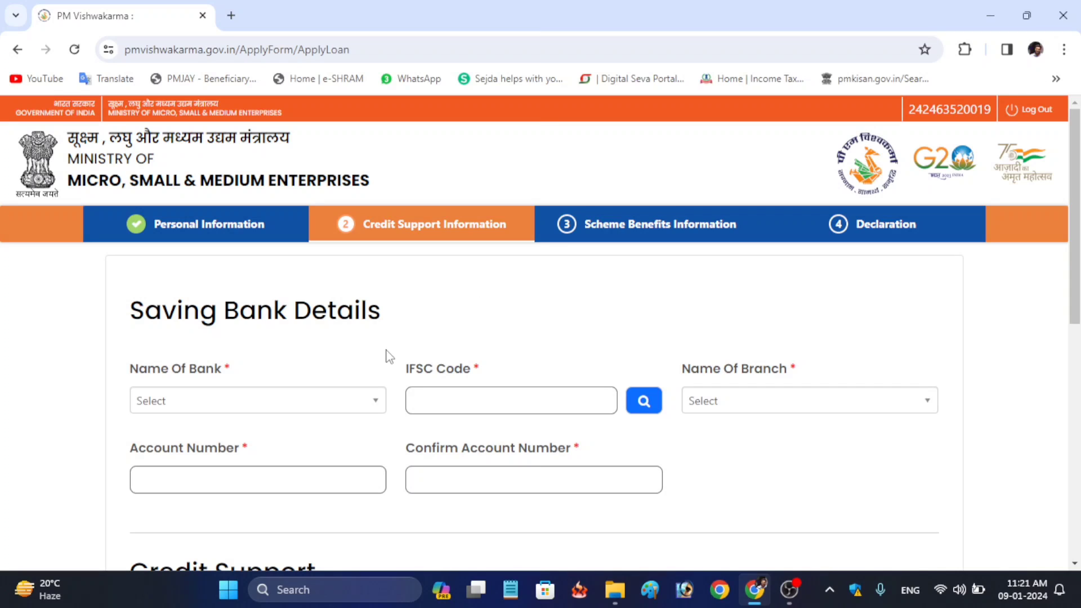
Select State Bank of India, enter the IFSC code, and pick the looked-up branch
left_click(361, 404)
type("state")
left_click(321, 528)
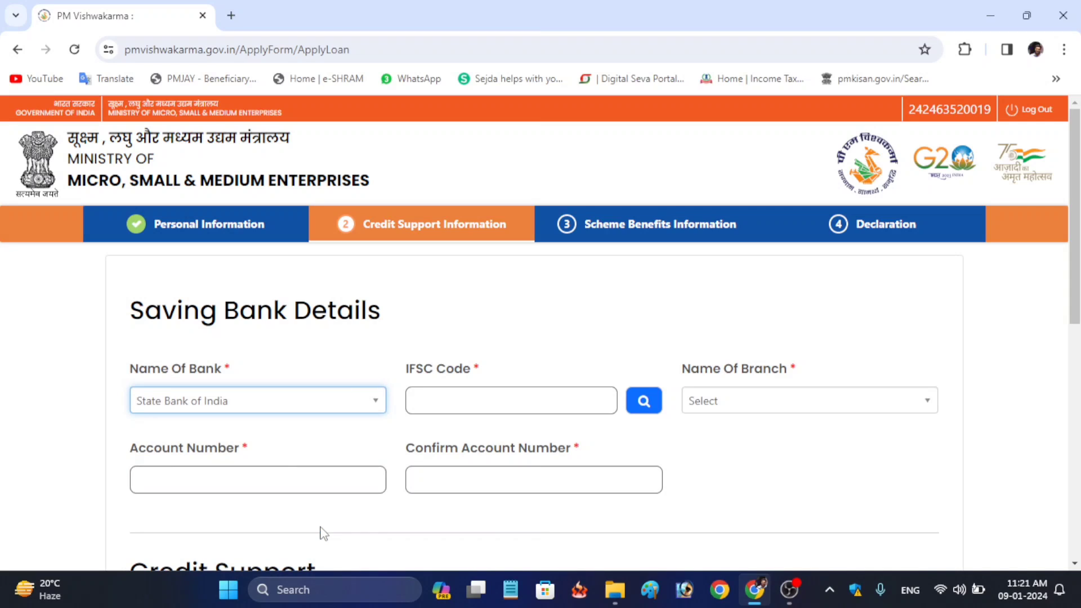
left_click(542, 390)
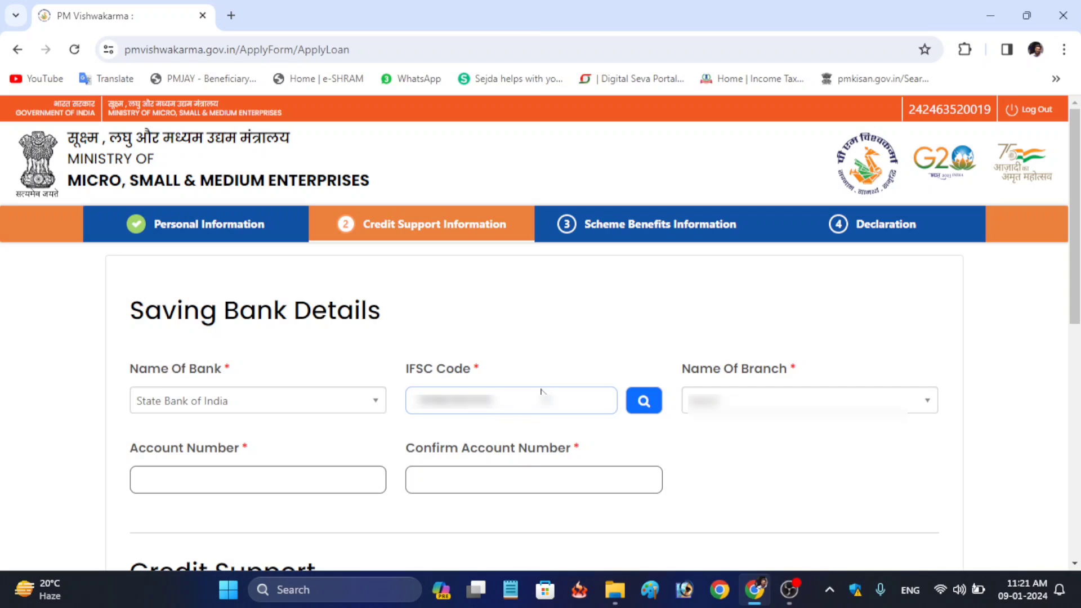
left_click(659, 405)
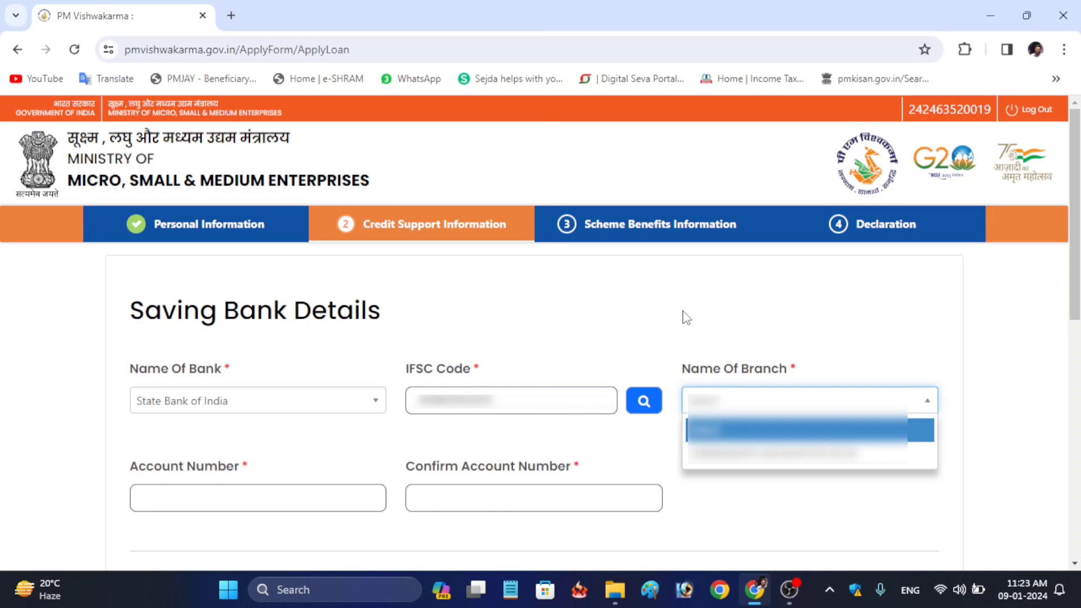
left_click(742, 453)
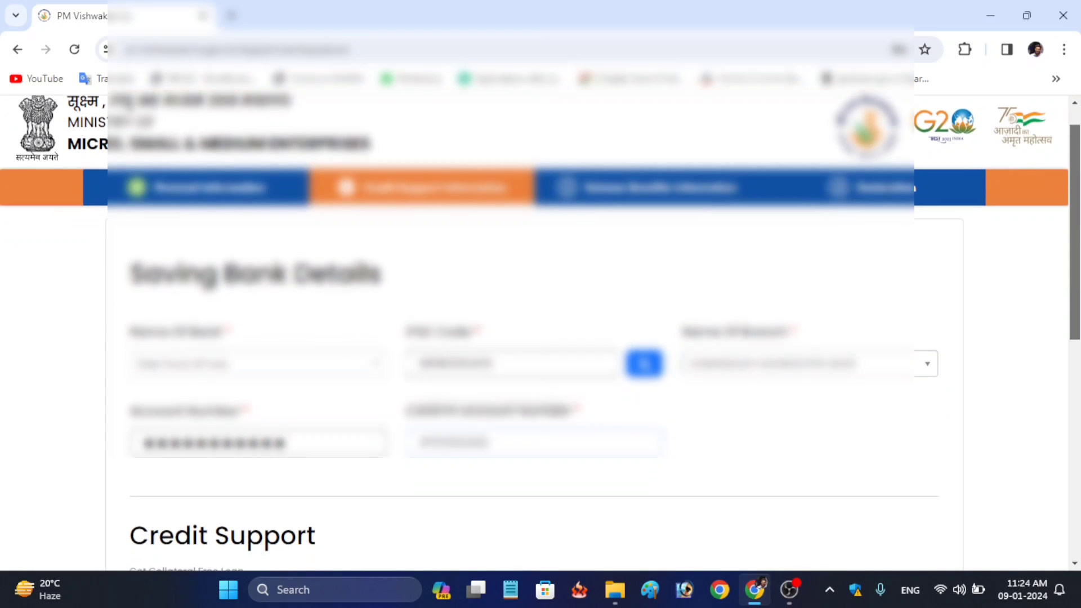
Switch Credit Support from 'May be Later' to Yes and go to the loan amount field
scroll(540, 338, "down", 7)
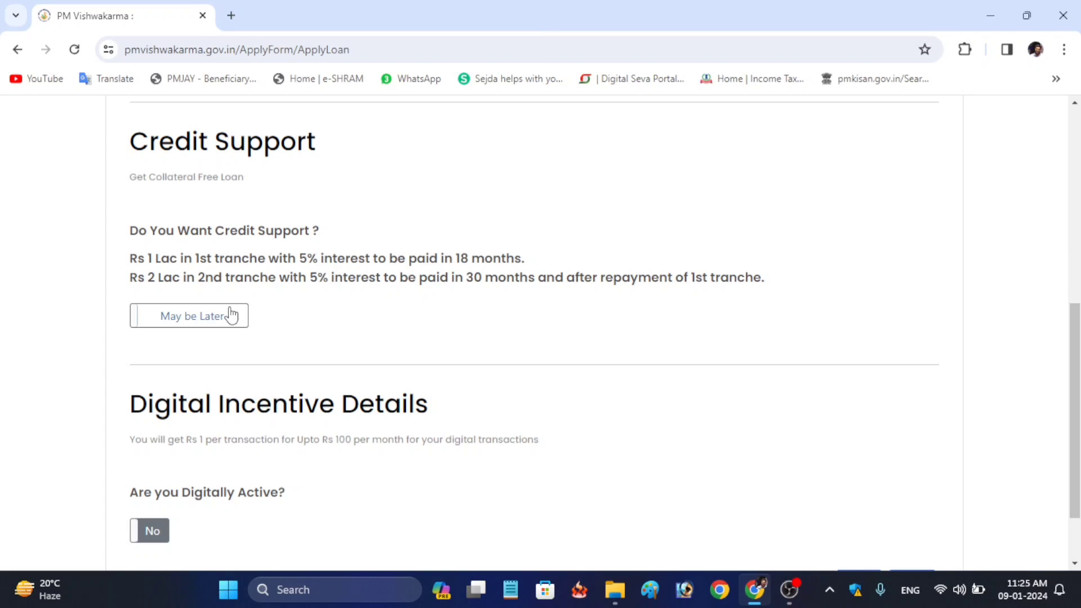
left_click(231, 316)
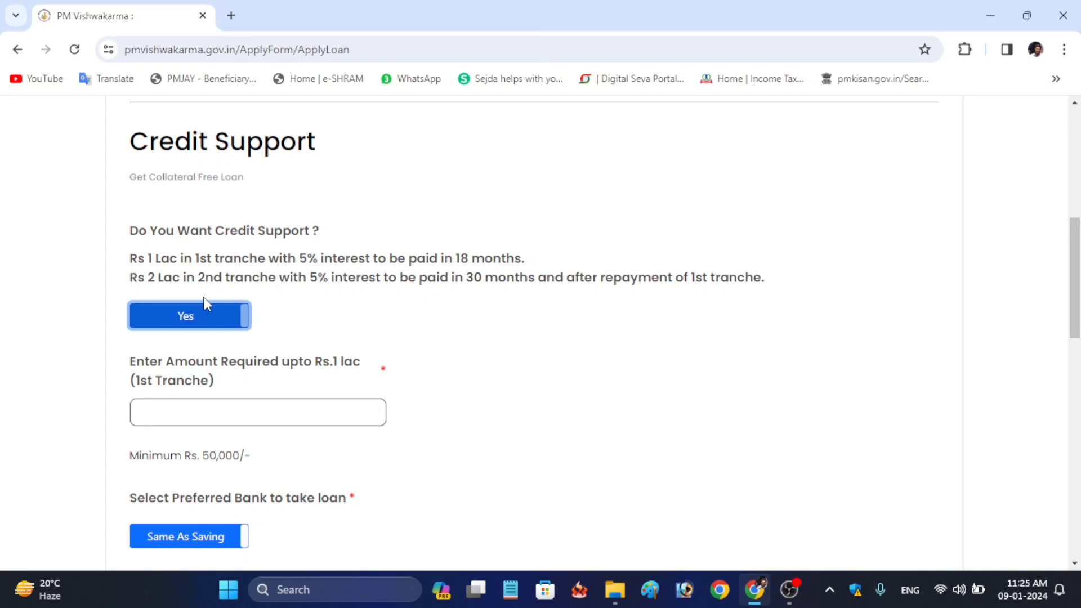
left_click(203, 407)
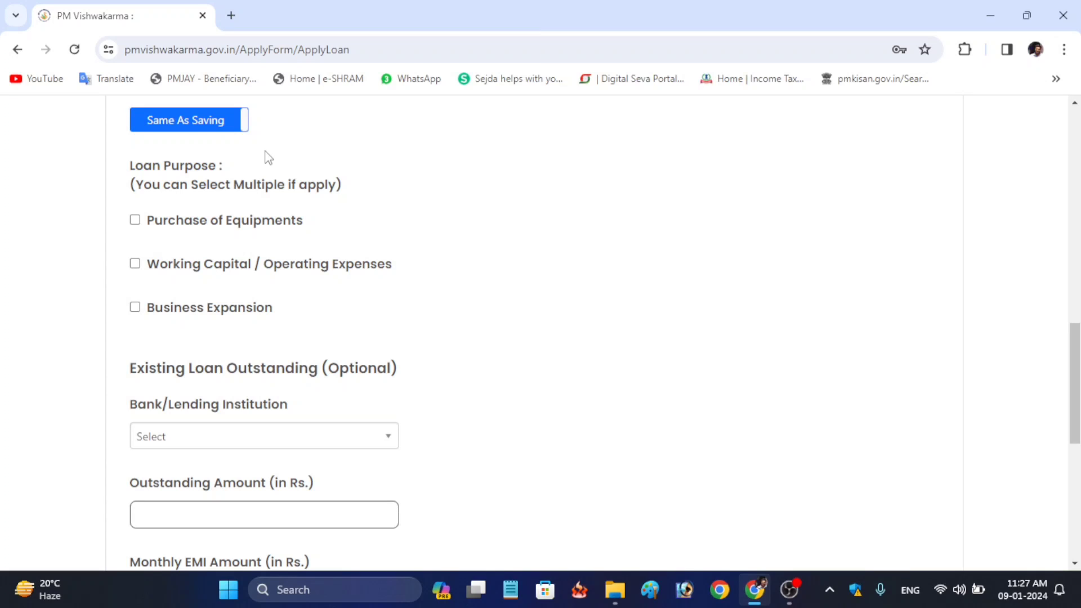
Keep the loan bank Same As Saving and tick Purchase of Equipments and Working Capital / Operating Expenses
left_click(167, 125)
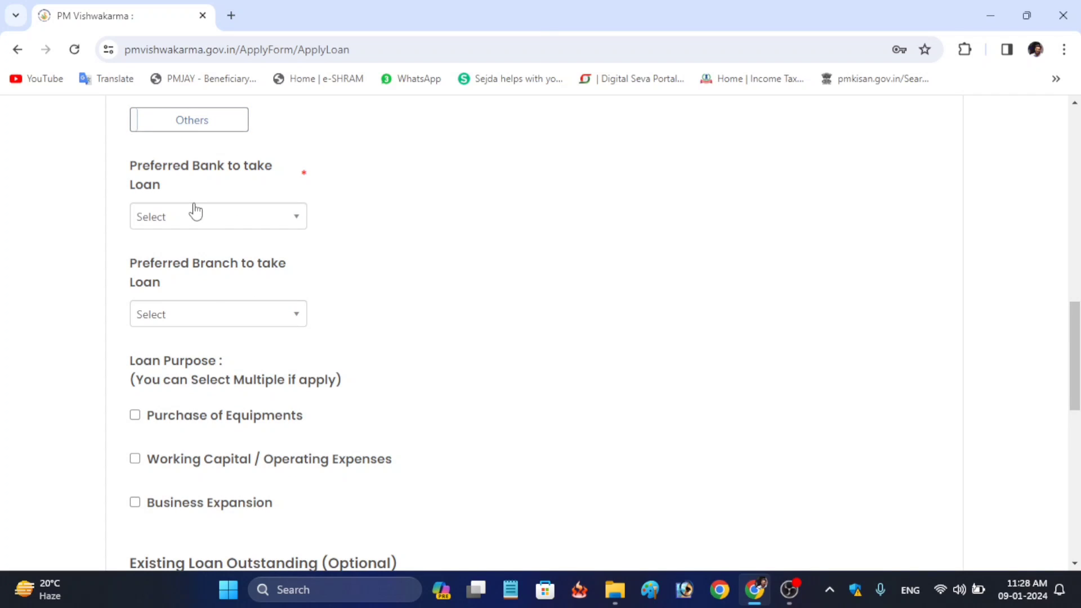
left_click(179, 126)
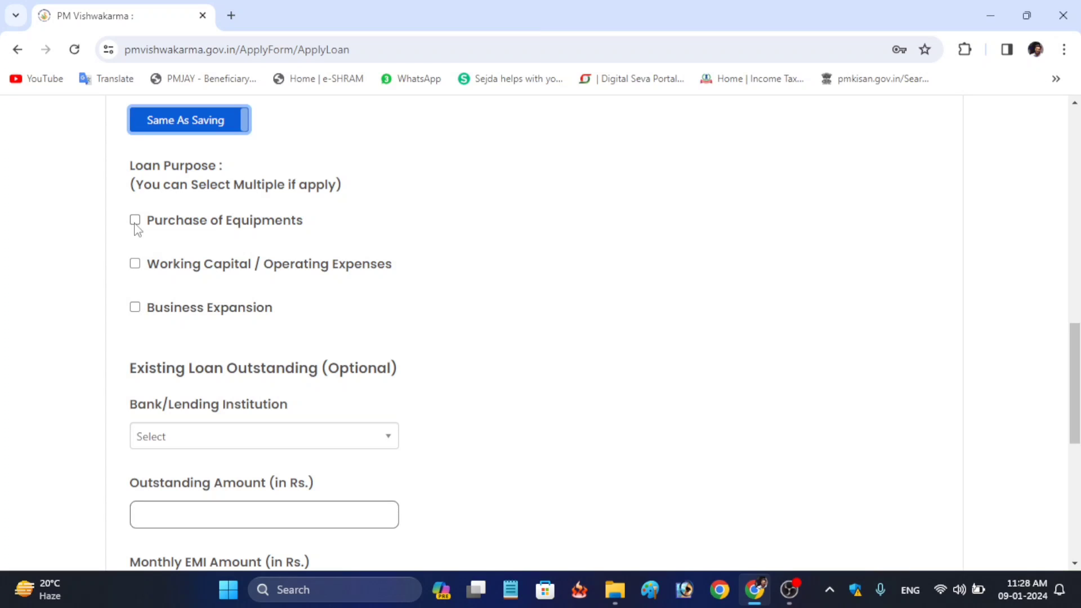
left_click(136, 220)
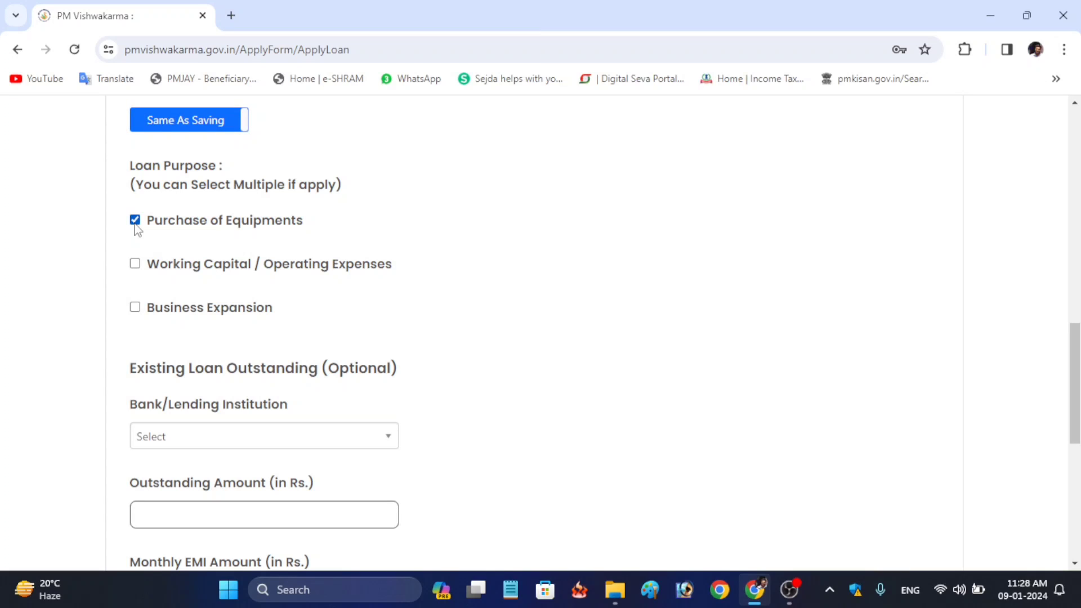
left_click(135, 265)
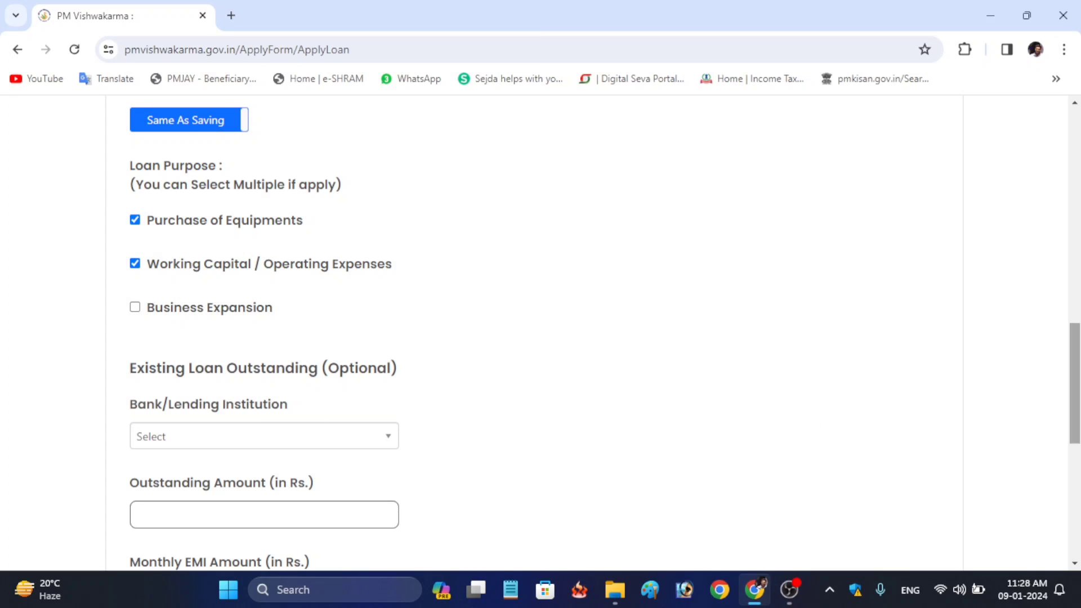
left_click_drag(1075, 384, 1075, 498)
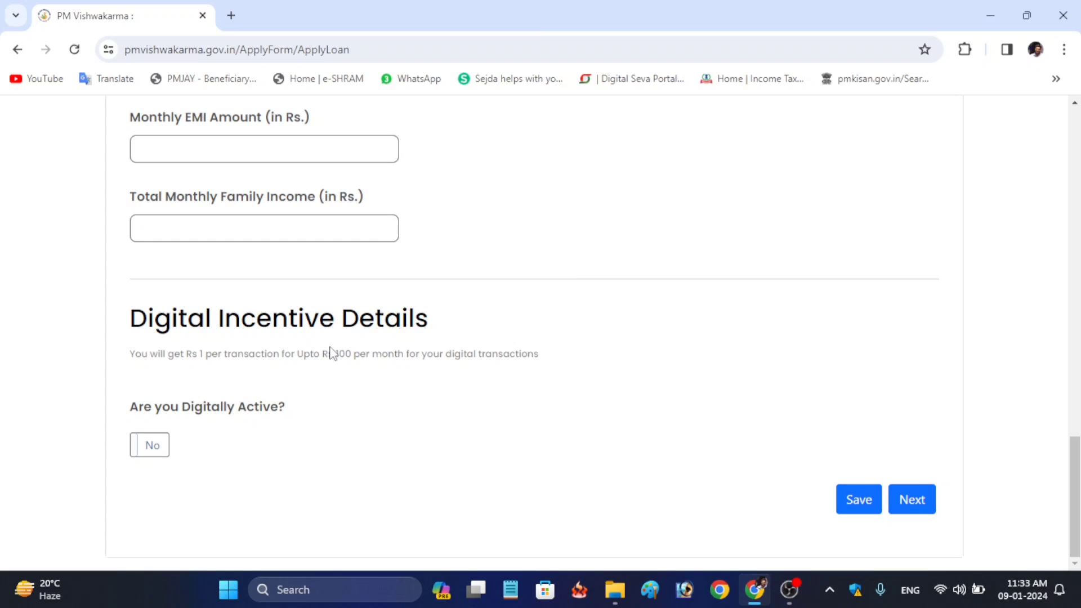
Answer 'Are you Digitally Active?' as No and continue to Scheme Benefits Information
left_click(163, 448)
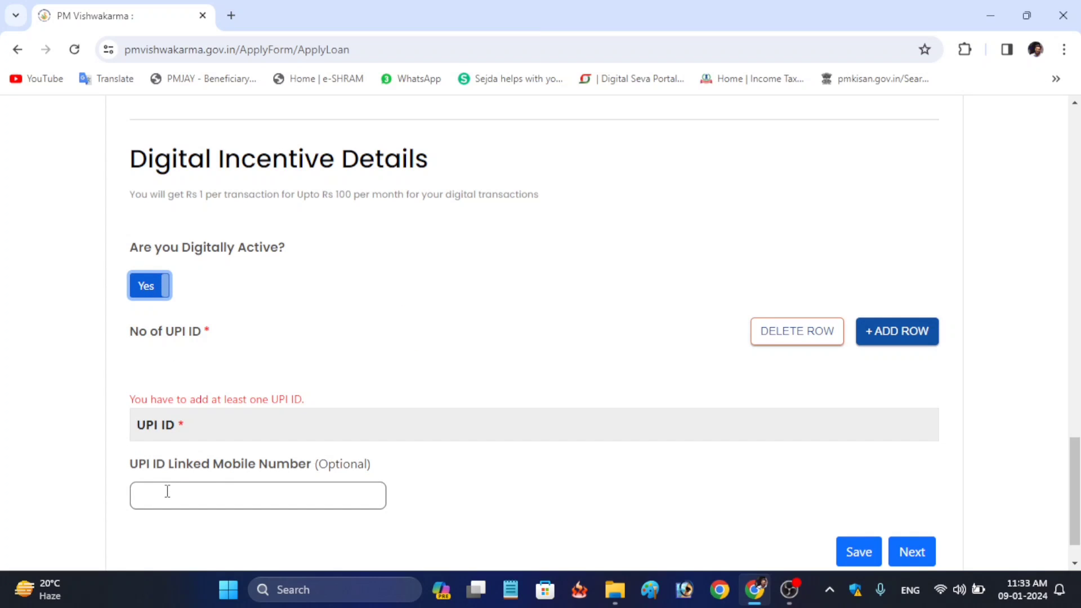
left_click(153, 285)
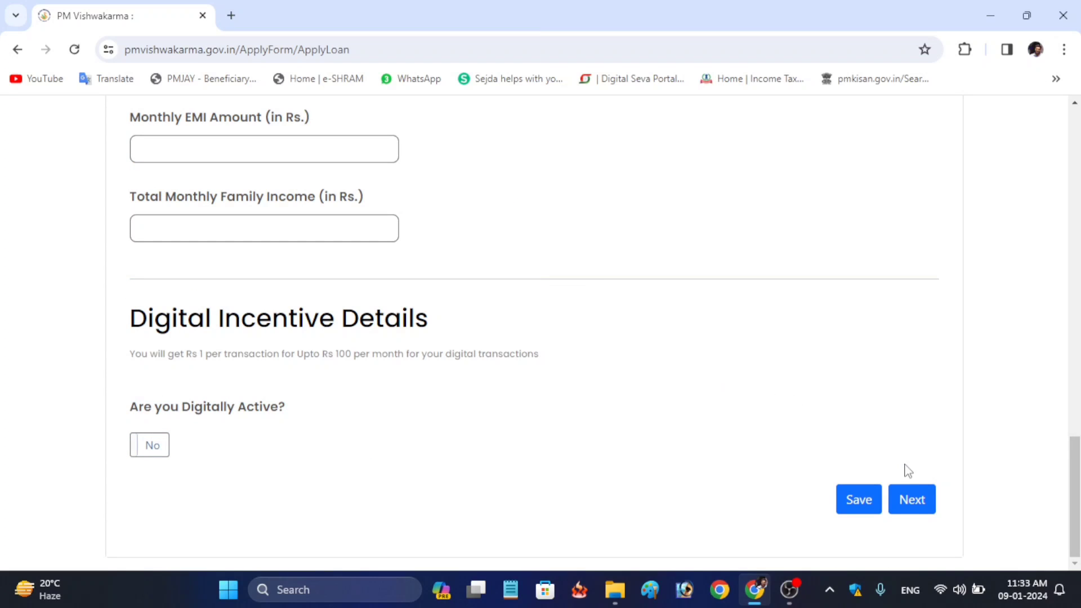
left_click(916, 505)
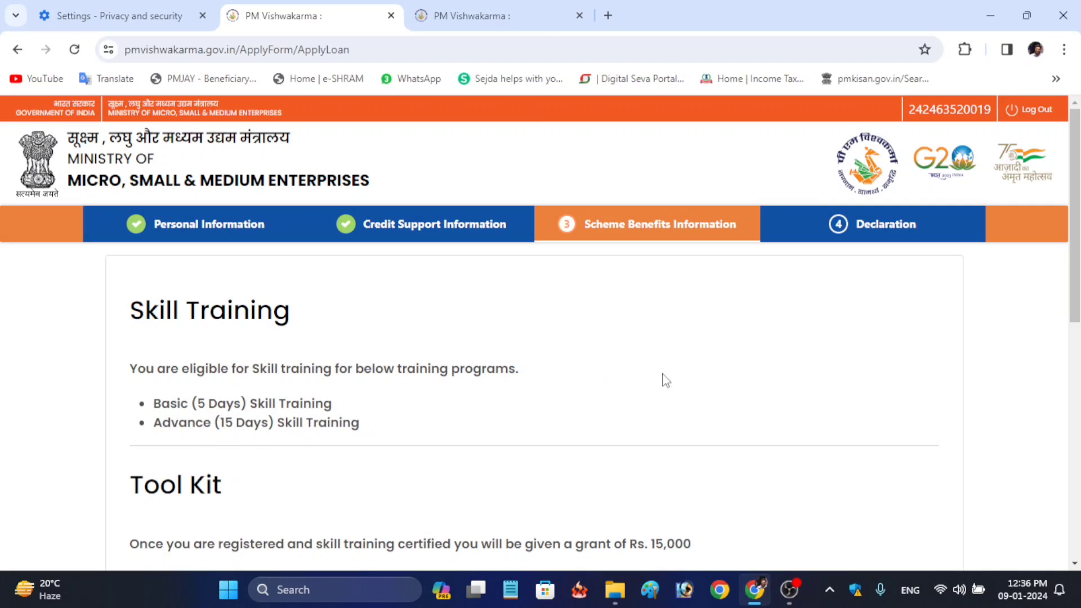
Review Skill Training, the Rs. 15,000 Tool Kit and Marketing Support without ticking anything, then continue to Declaration
scroll(370, 276, "down", 3)
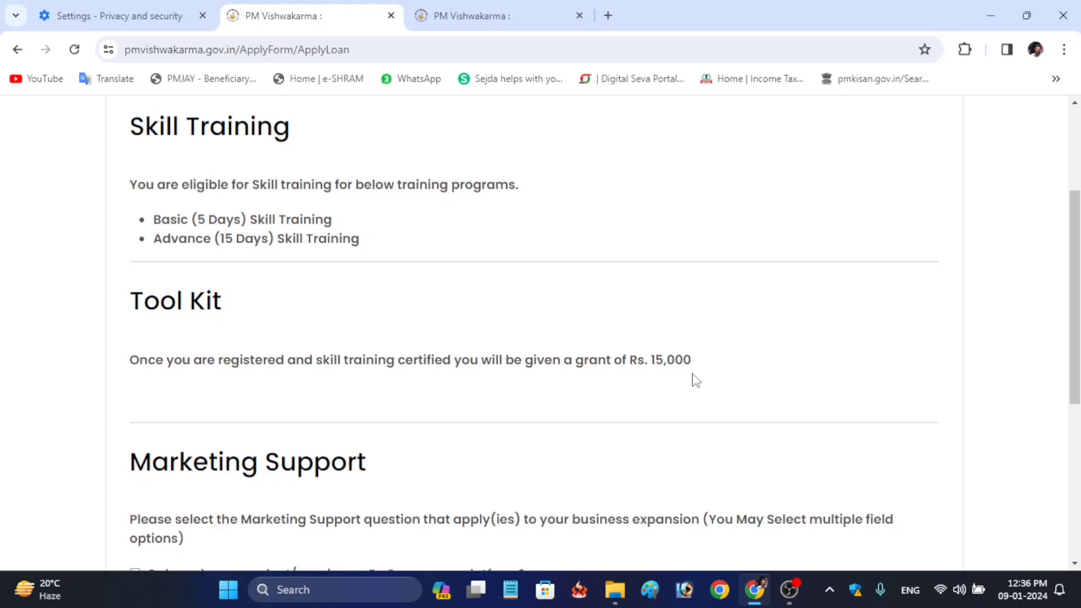
left_click_drag(1074, 298, 1074, 446)
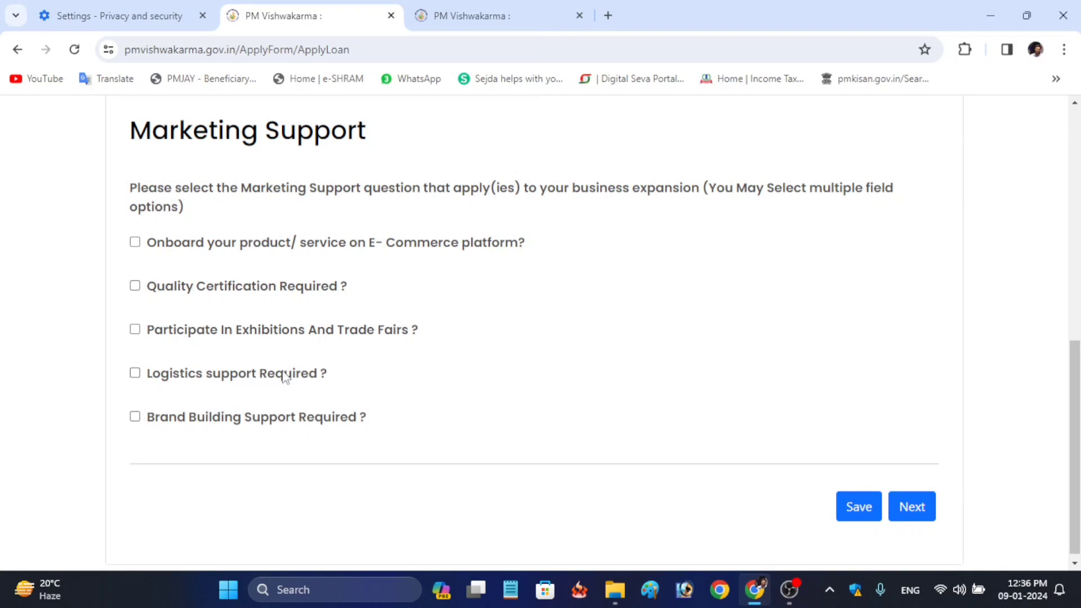
left_click(919, 509)
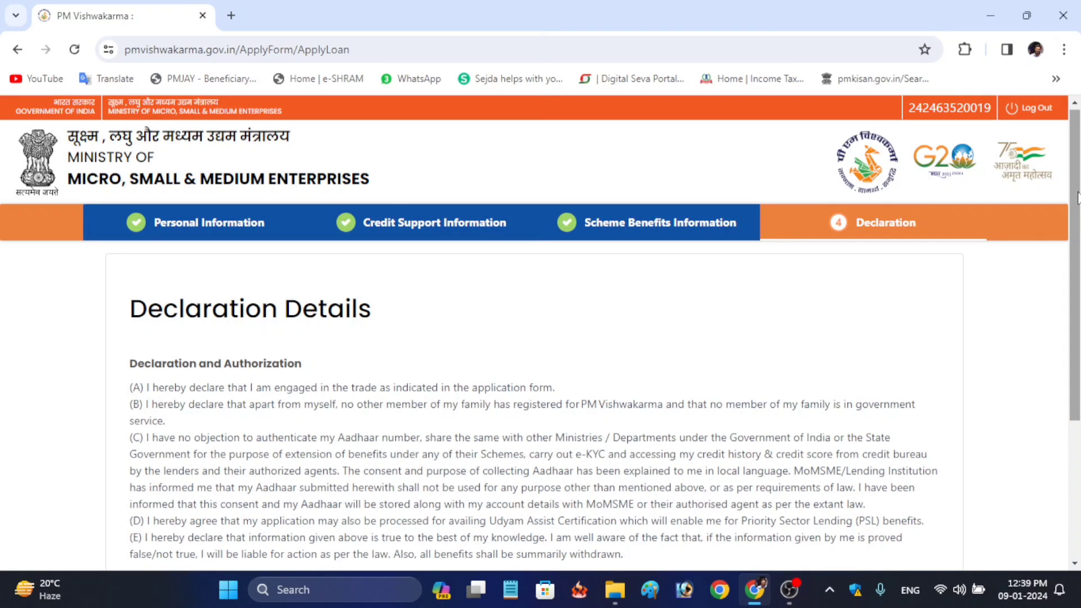
Accept the 'I agree' declaration and submit the application for GramPanchayat review
scroll(1077, 198, "down", 3)
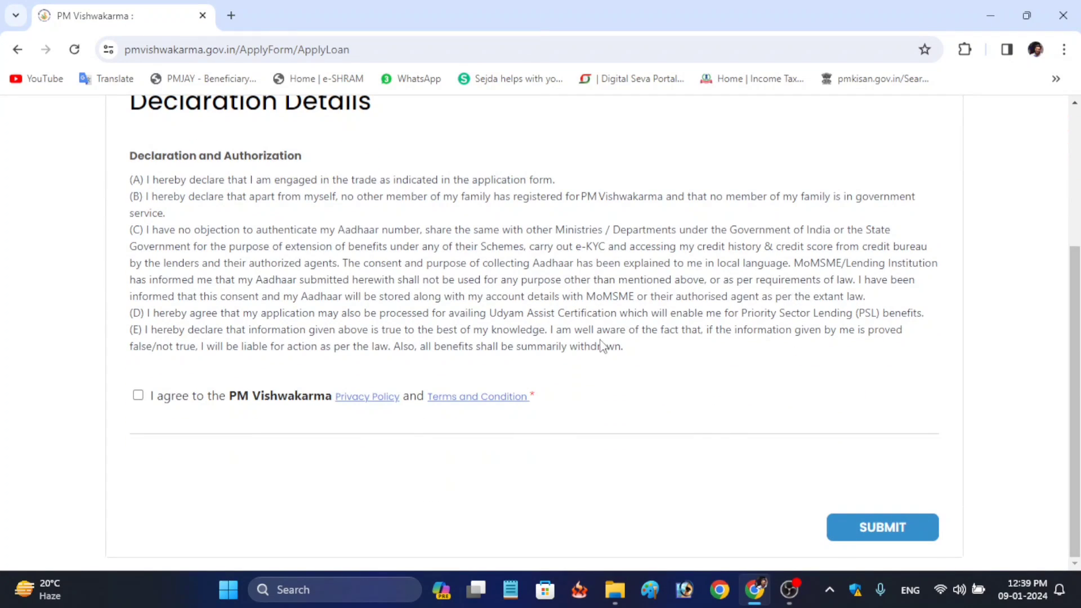
left_click(138, 396)
left_click(860, 539)
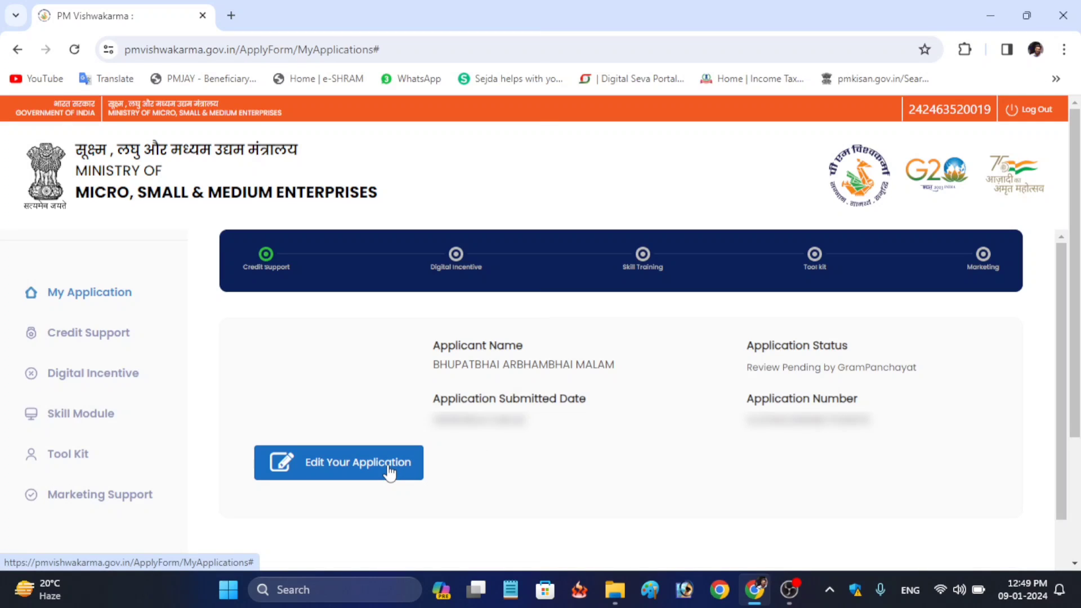
Download the application PDF from My Applications, then log out of the portal
scroll(389, 473, "down", 3)
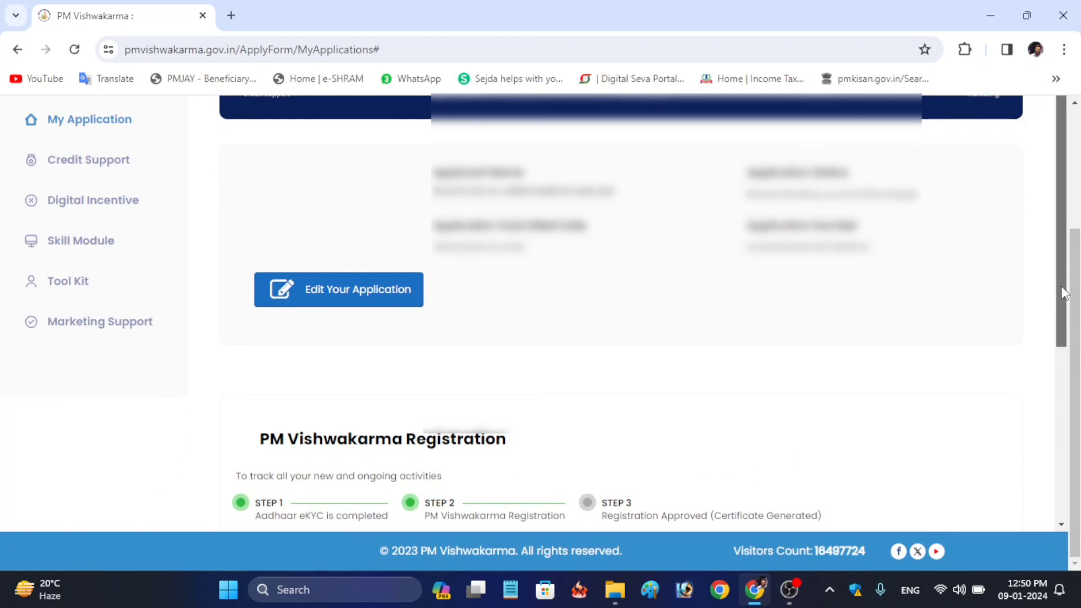
scroll(1068, 359, "down", 2)
left_click_drag(1068, 360, 1068, 487)
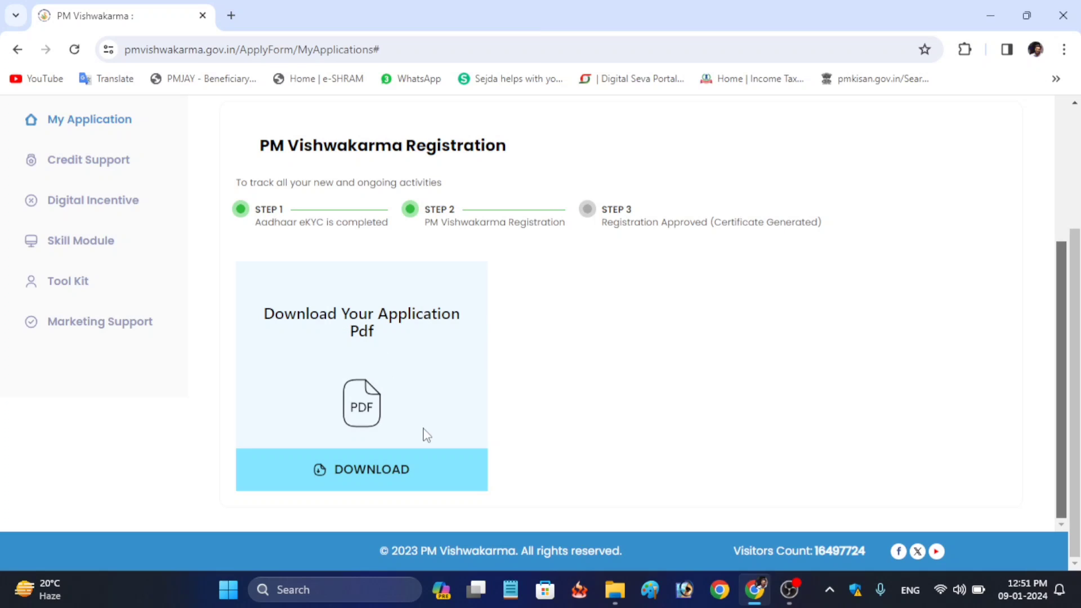
left_click(400, 467)
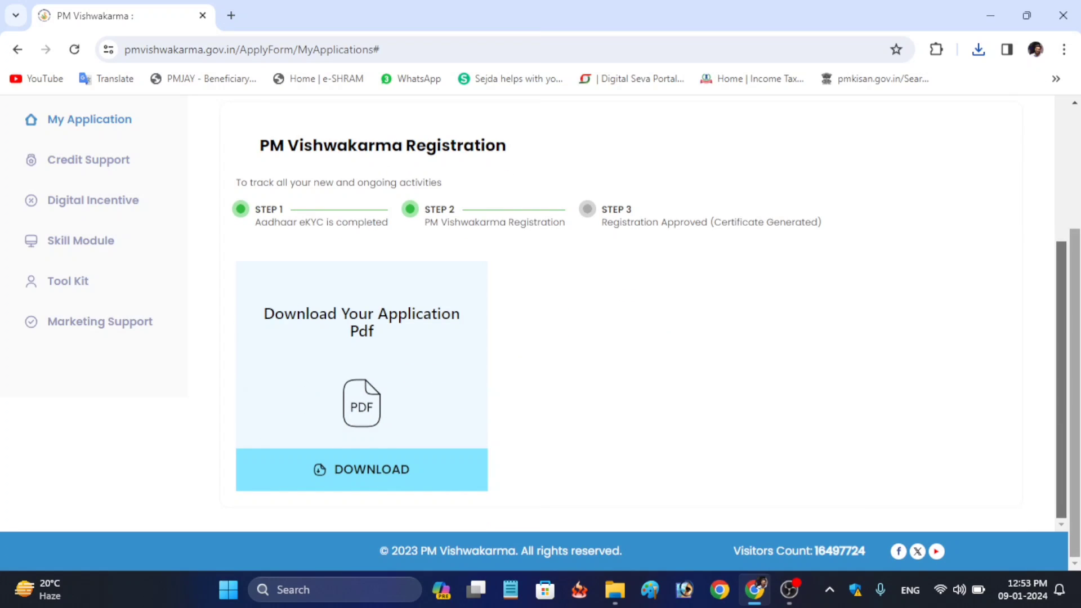
scroll(1013, 183, "up", 3)
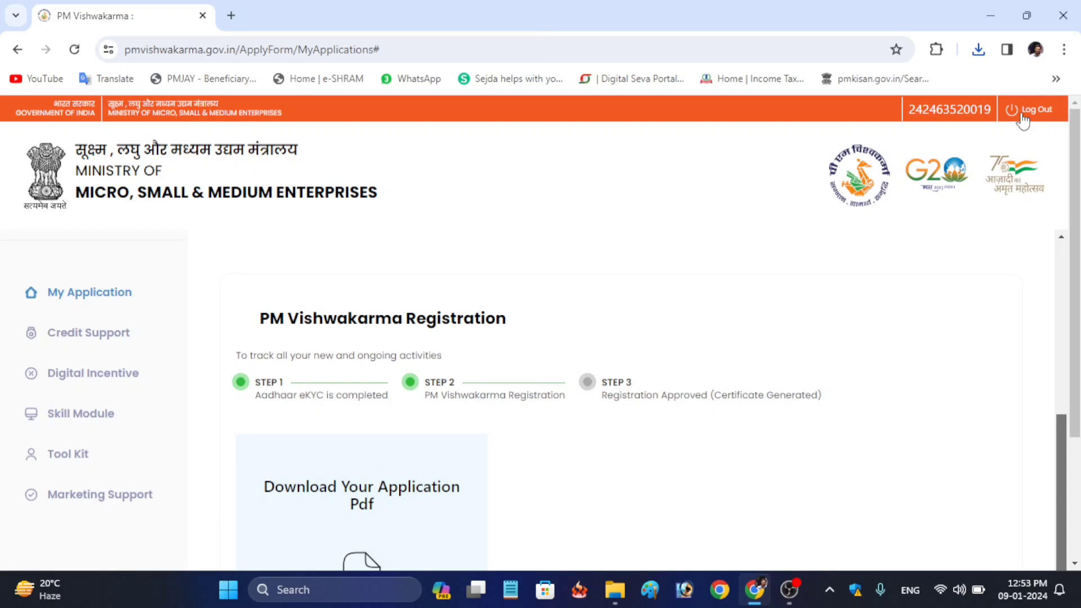
left_click(1023, 112)
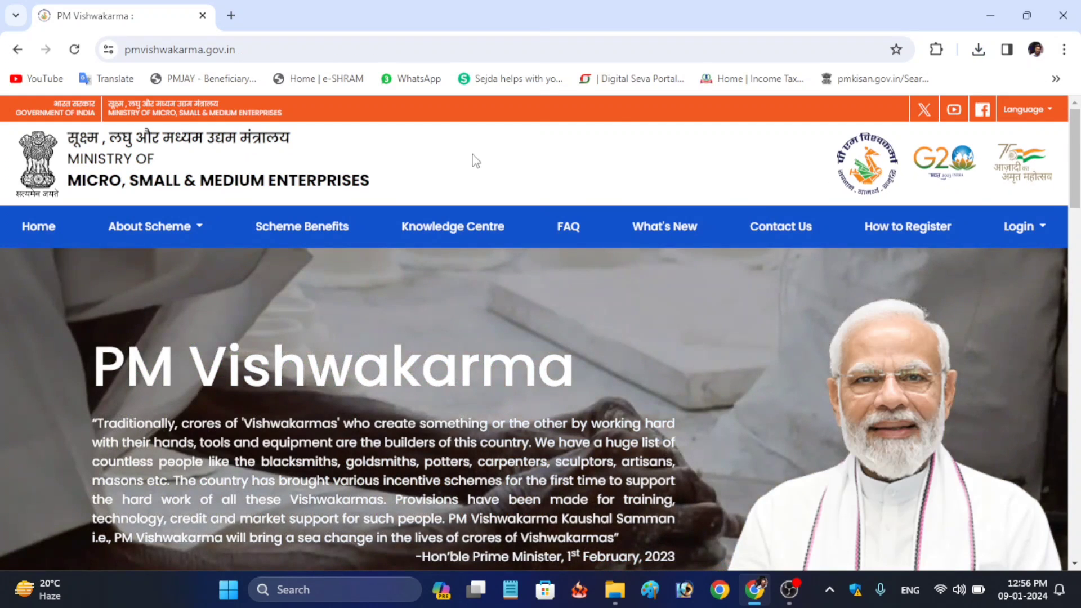